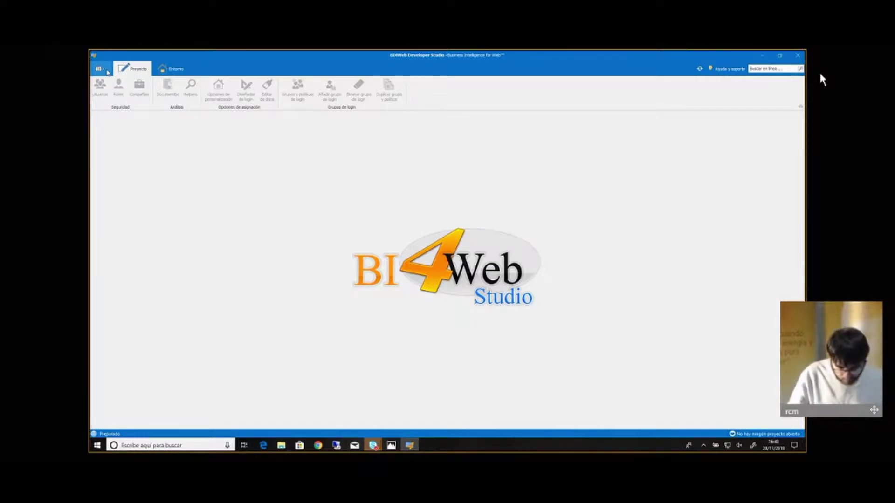
- Start the wizard for opening another existing BI project and advance to its server connection settings
left_click(107, 71)
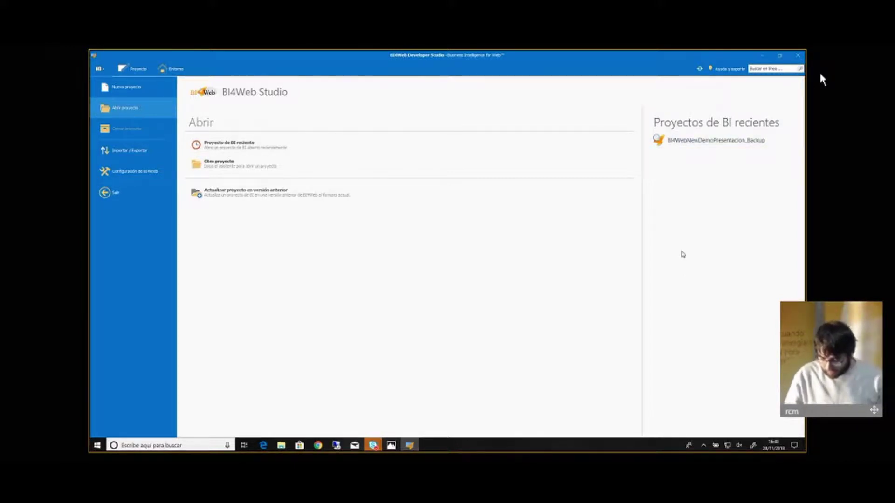
mouse_move(738, 148)
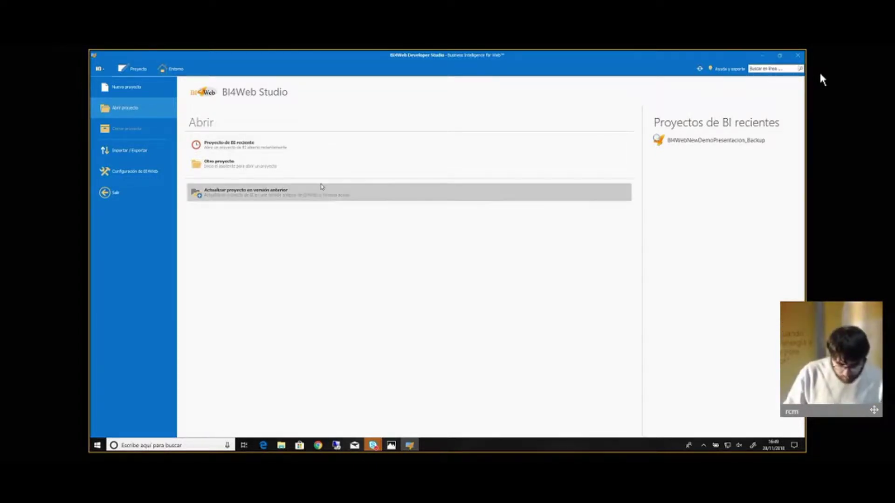
left_click(293, 168)
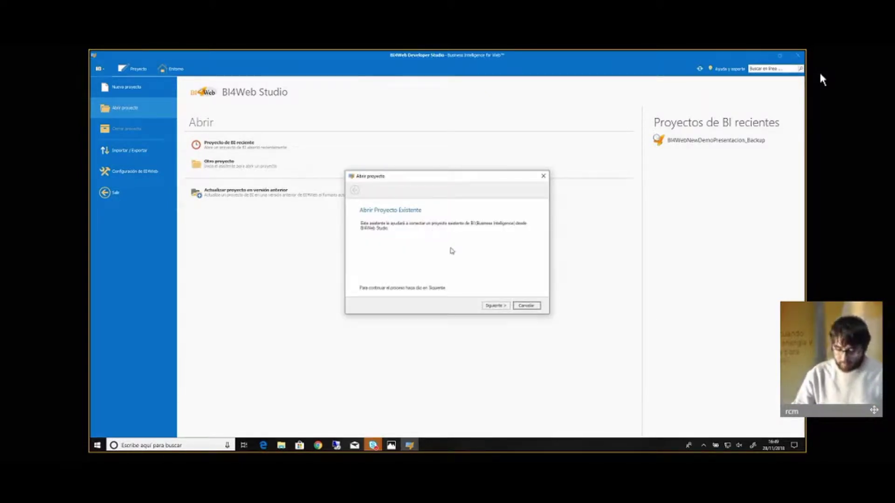
left_click(495, 306)
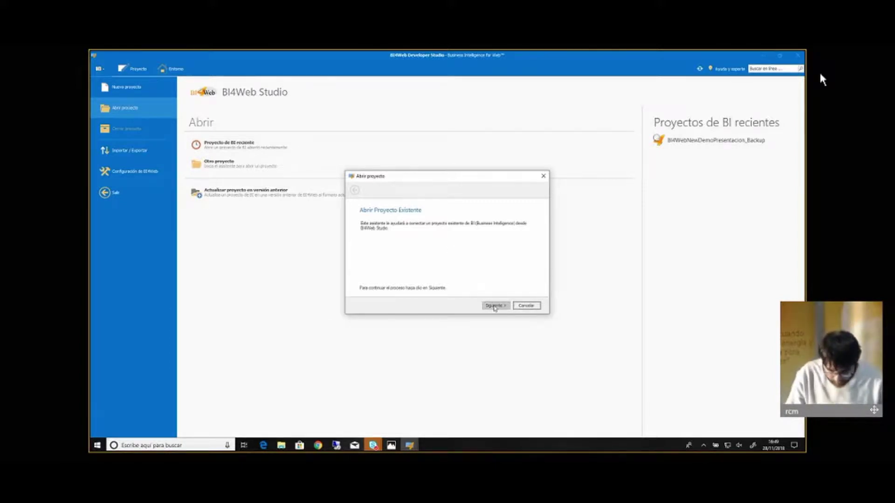
left_click(448, 242)
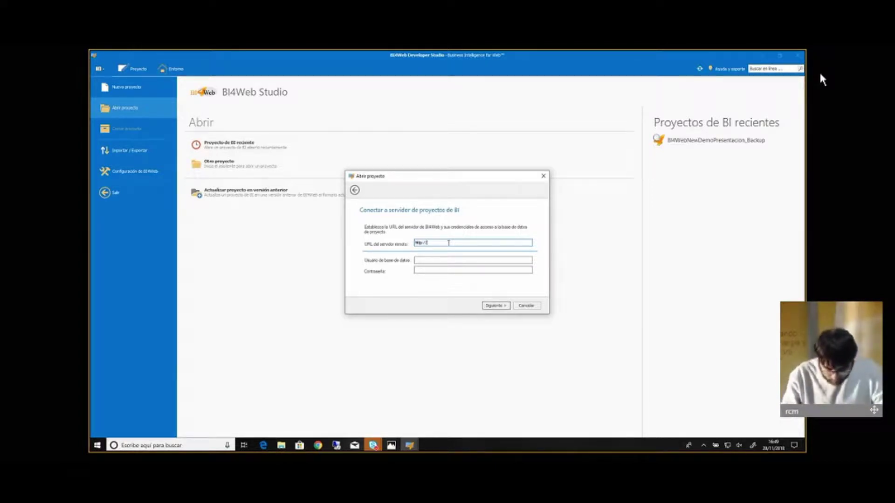
type("192")
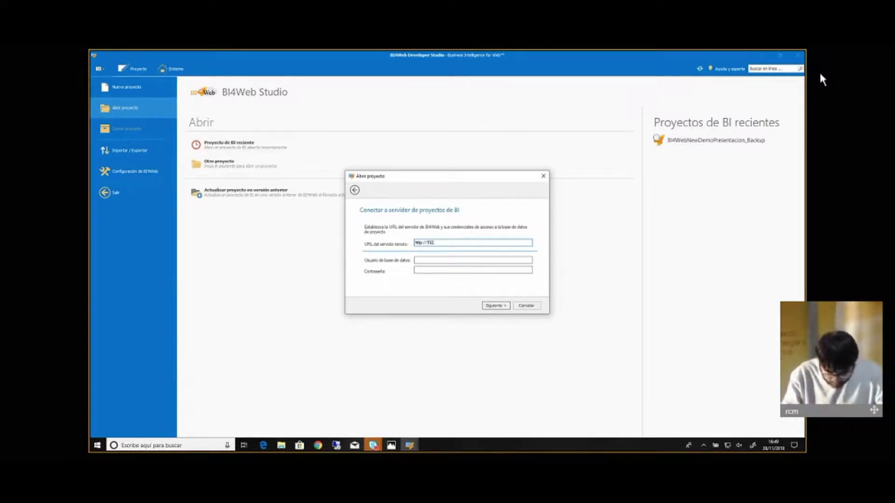
type(".168.1")
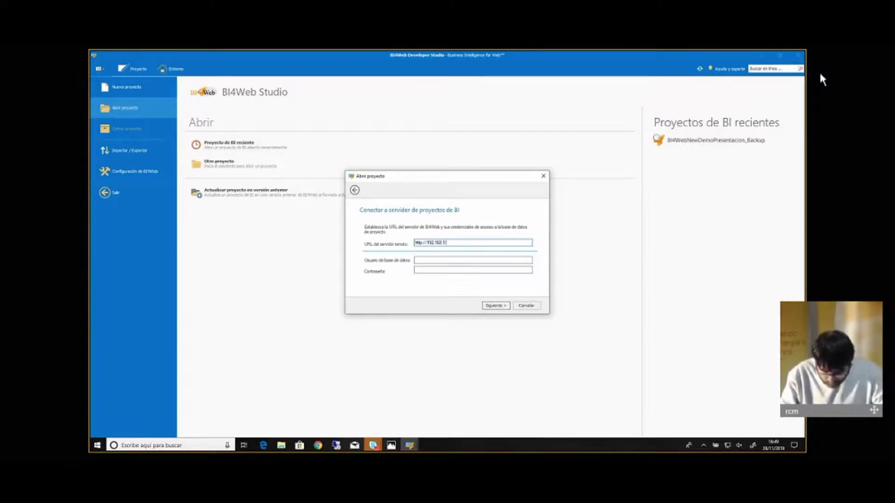
type(".113/")
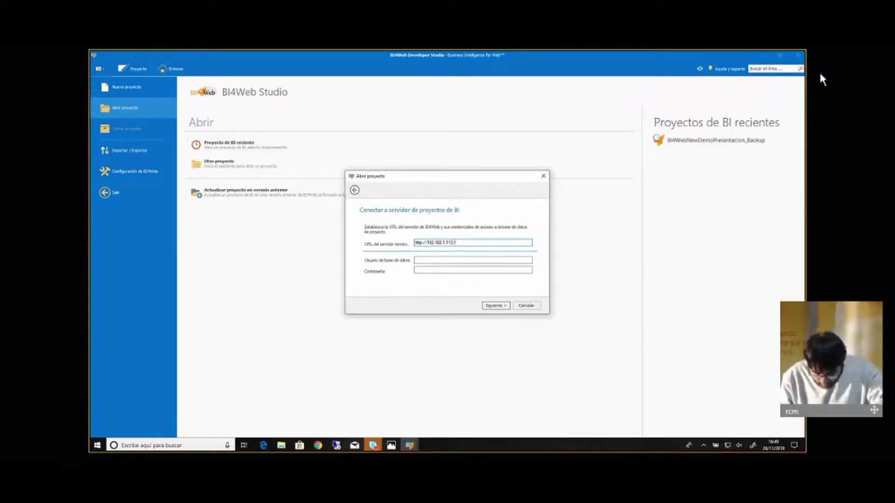
type("devstudio")
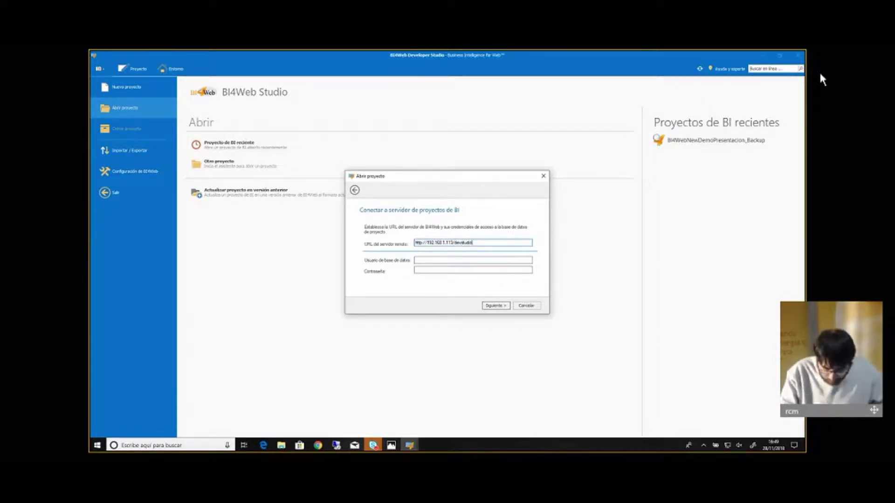
key("Tab")
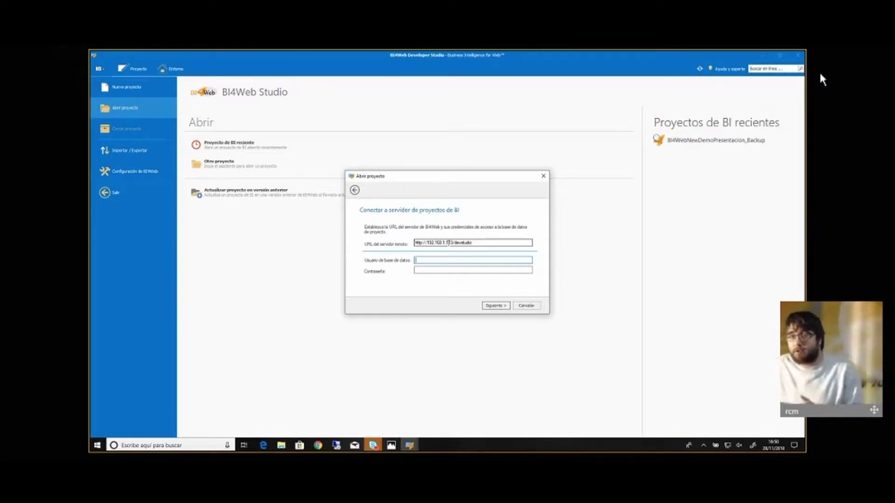
- Enter developer as the database user, fill in the database password, and continue to the data source choice
type("de")
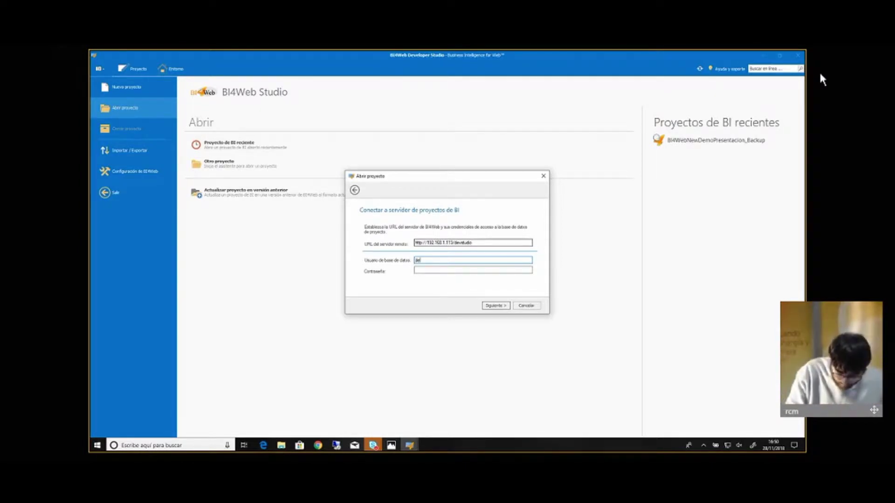
type("veloper")
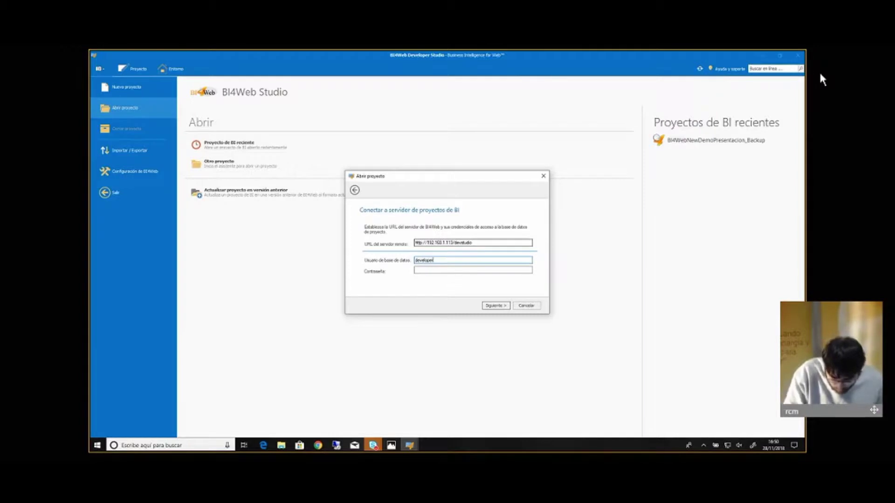
key("Tab")
type("•••")
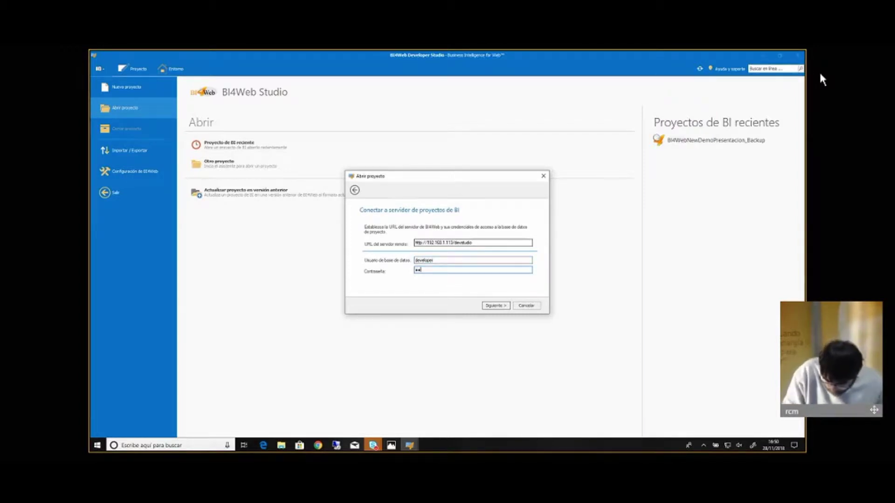
key("Return")
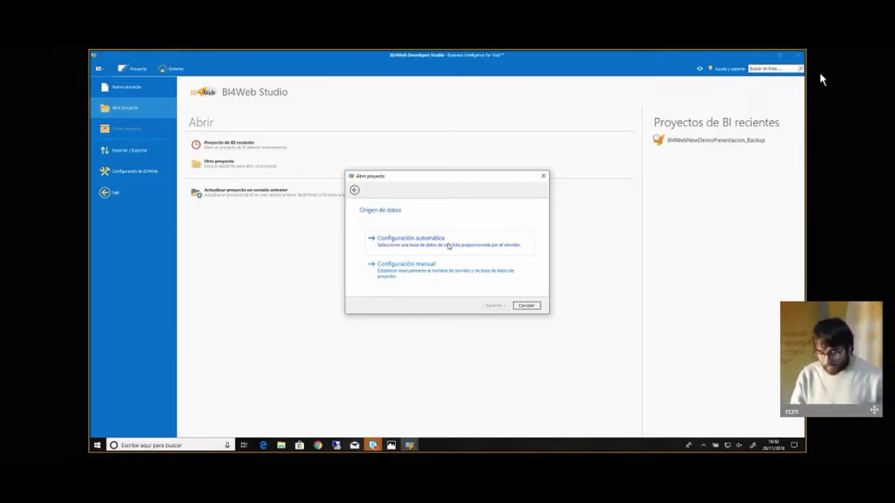
- Using automatic configuration, choose the BI4WebNewDemoPresentacion_Backup database on MSSQLSERVER2012 and finish connecting to the project
left_click(433, 242)
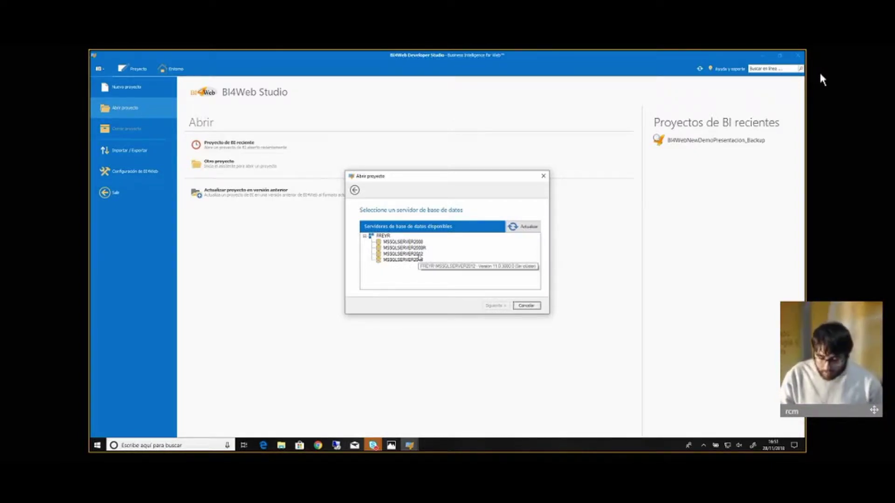
double_click(419, 255)
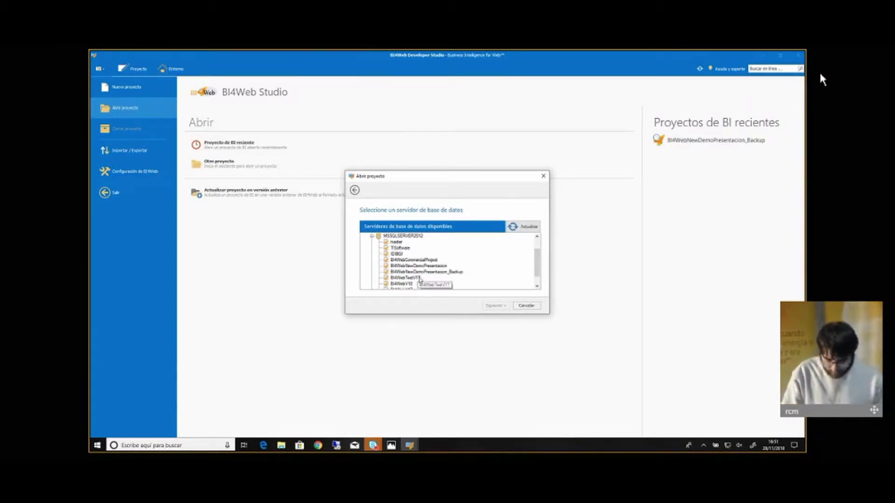
left_click(423, 273)
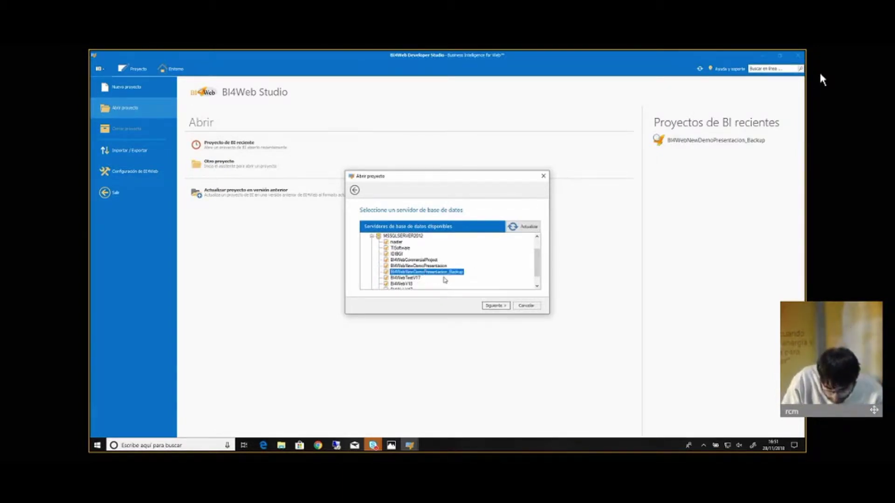
left_click(495, 307)
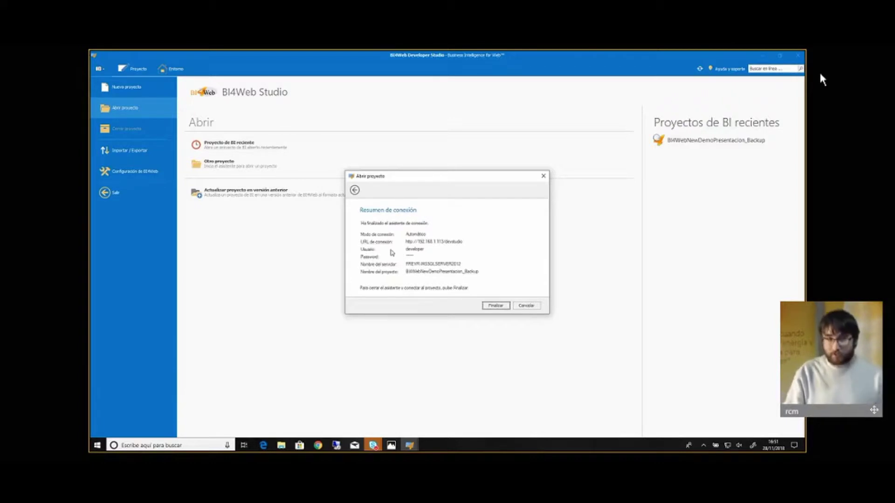
left_click(488, 307)
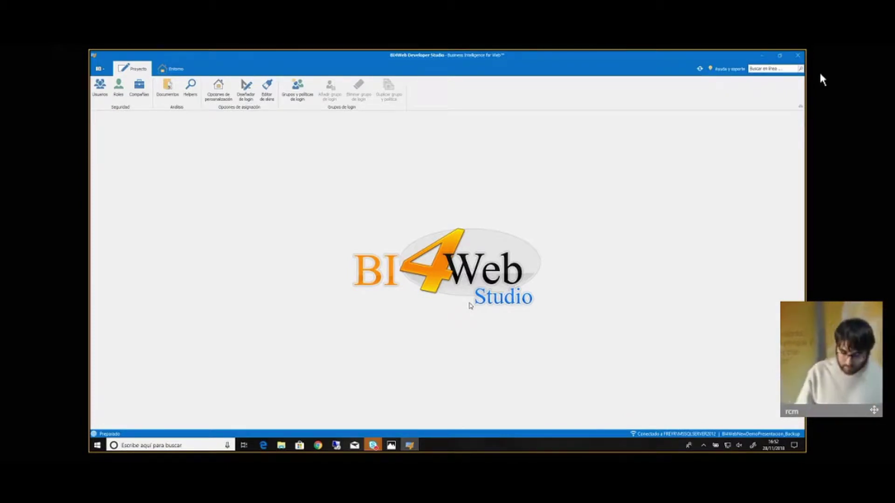
left_click(99, 86)
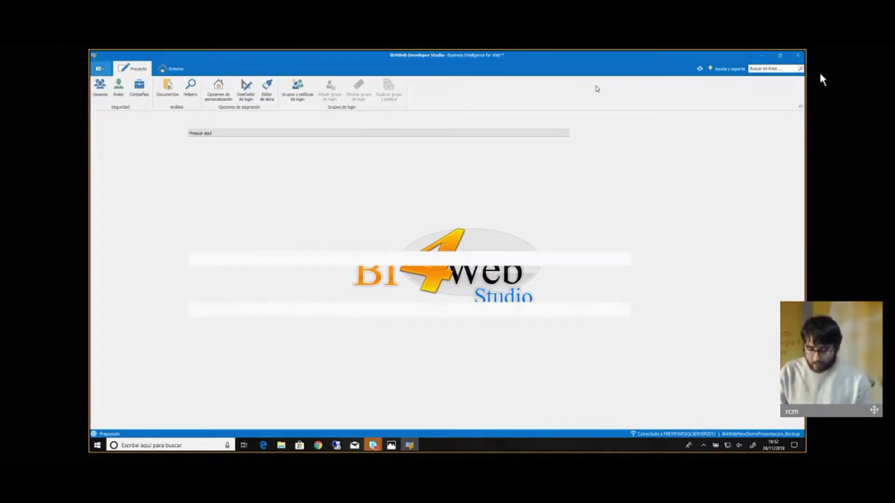
left_click(100, 68)
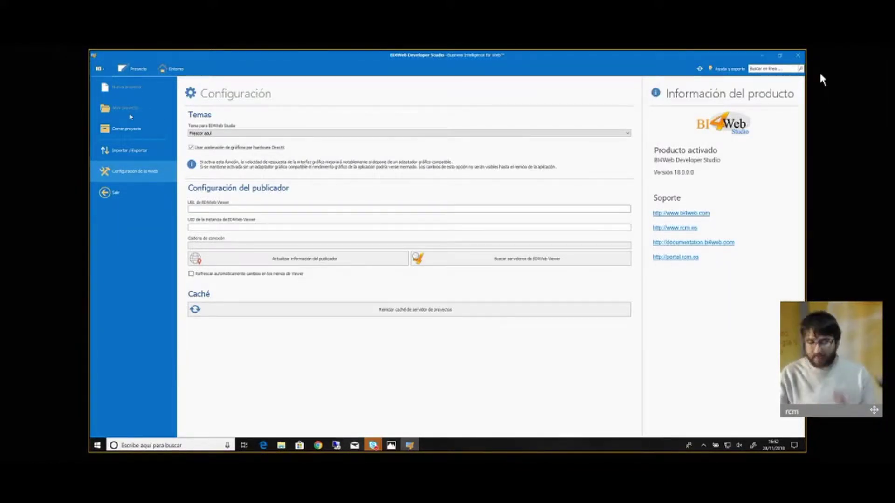
left_click(136, 73)
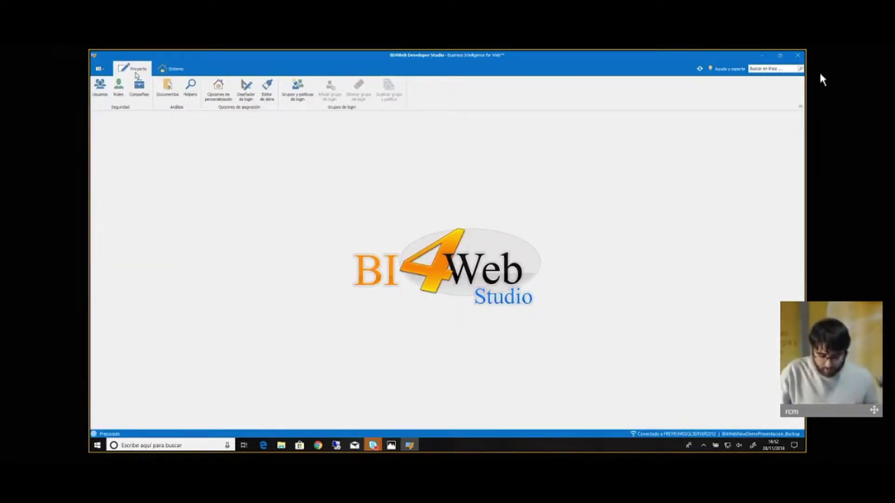
- Preview the studio's themes in the BI4Web configuration, going through Grafito, Rosa, Moda púrpura, Césped and Cerámica
left_click(99, 69)
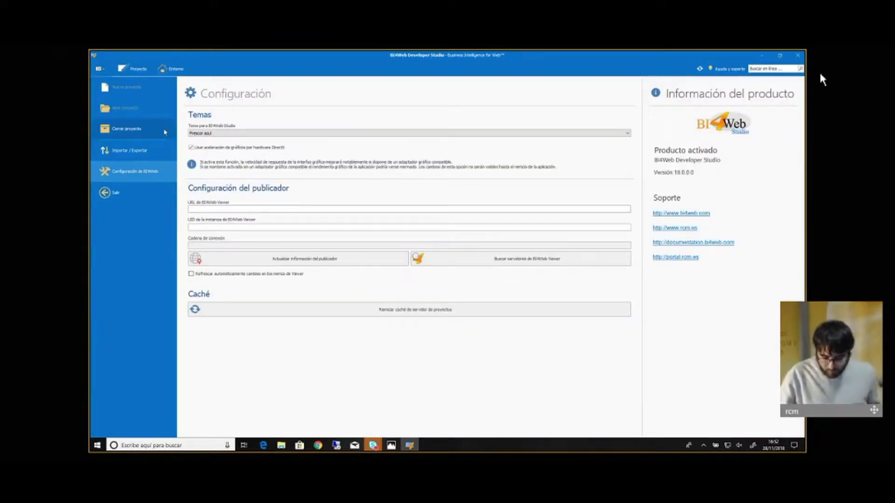
left_click(205, 134)
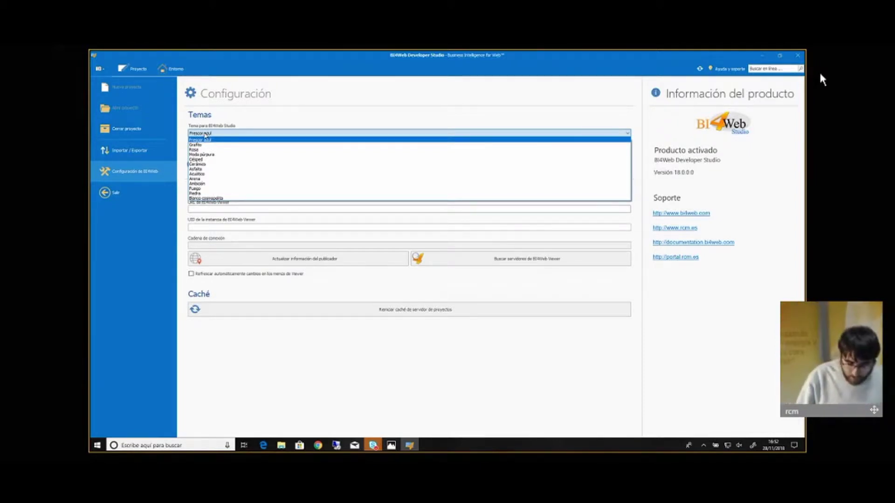
left_click(205, 135)
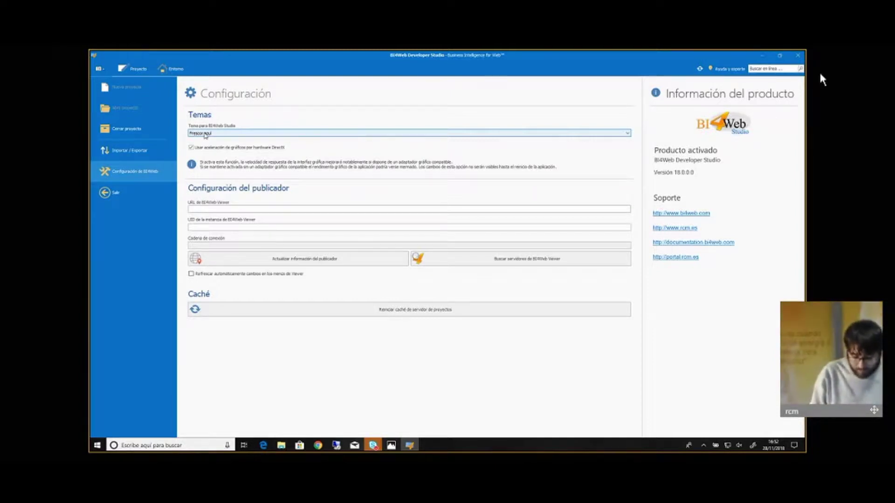
scroll(206, 134, "down", 1)
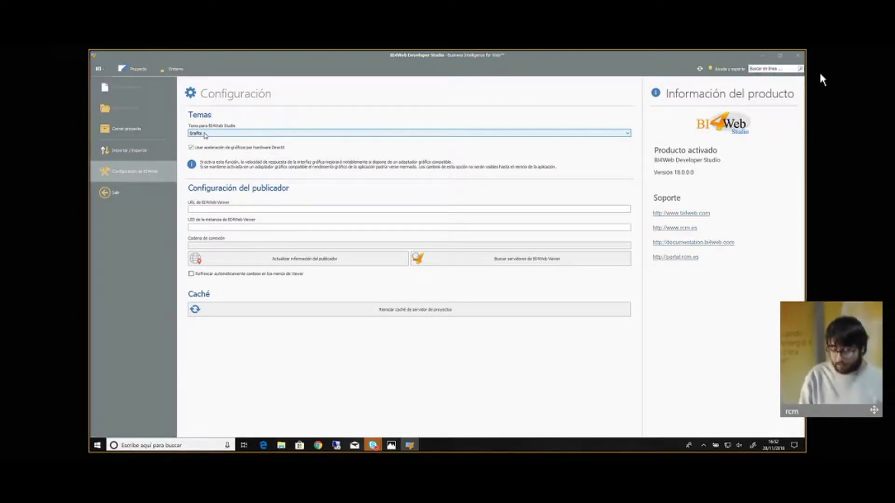
scroll(205, 133, "down", 2)
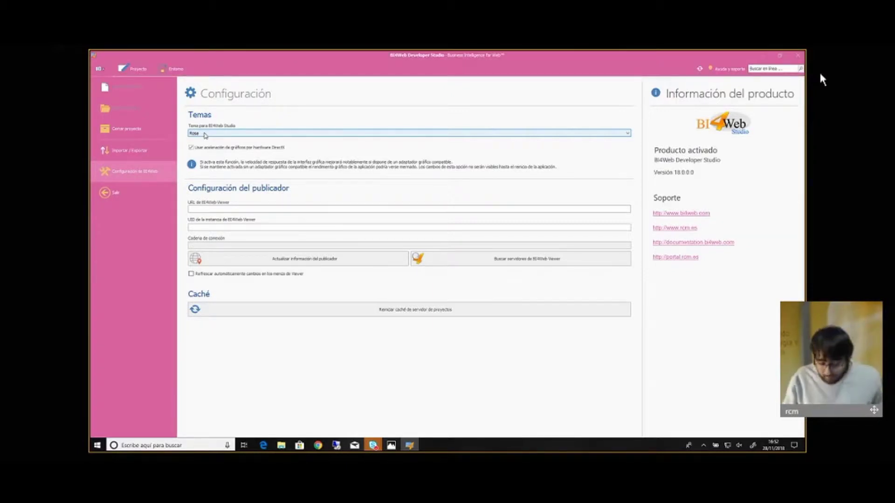
scroll(205, 133, "down", 1)
scroll(205, 134, "down", 1)
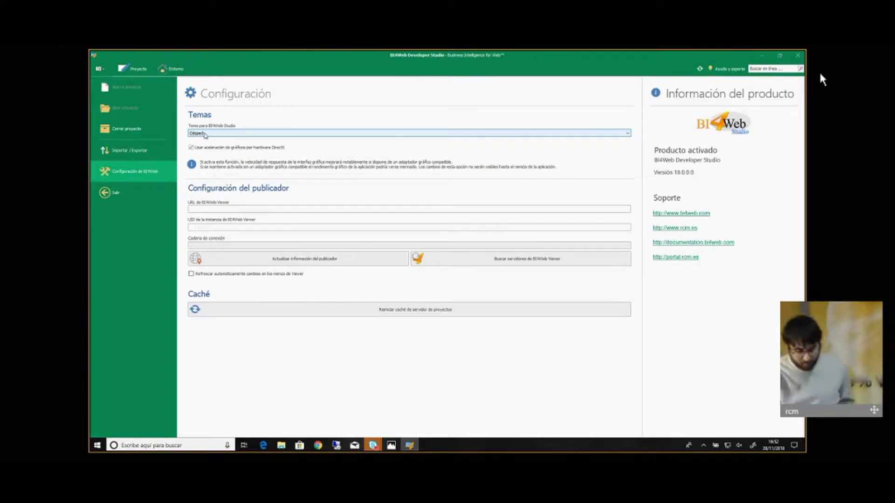
scroll(205, 134, "down", 1)
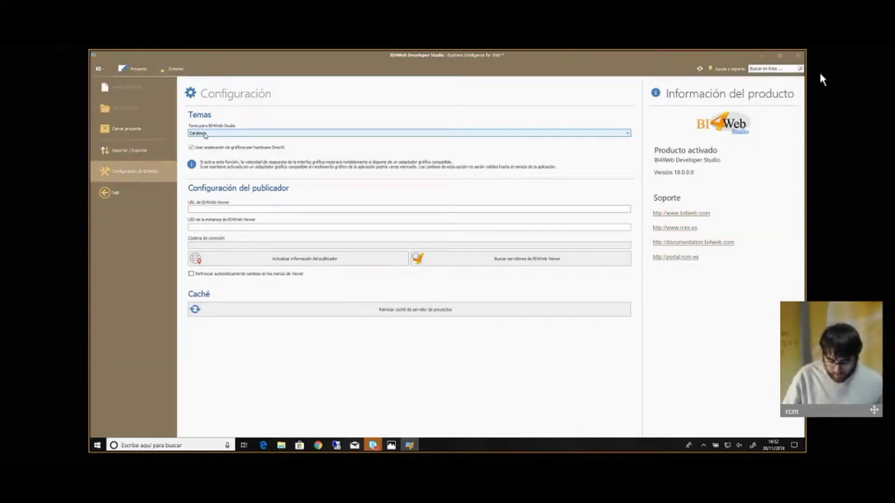
- Try the Piedra and Blanco cosmopolita themes for the studio and return the theme to Frescor azul
left_click(205, 133)
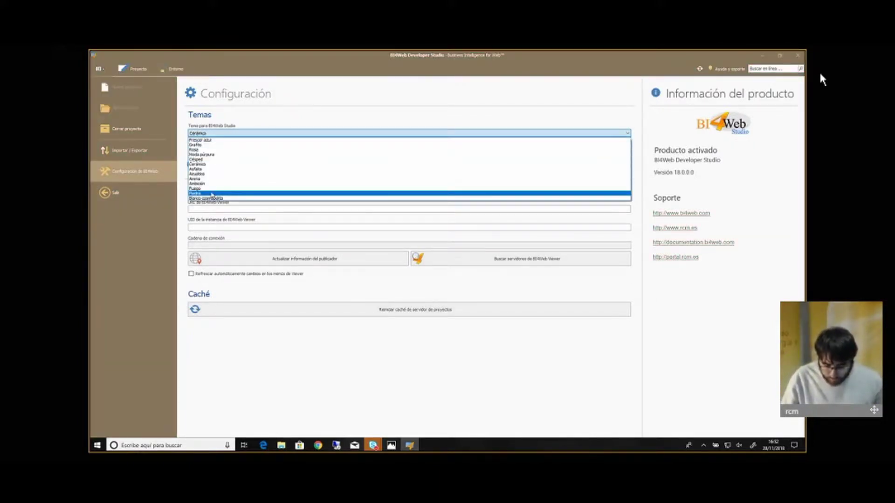
left_click(212, 194)
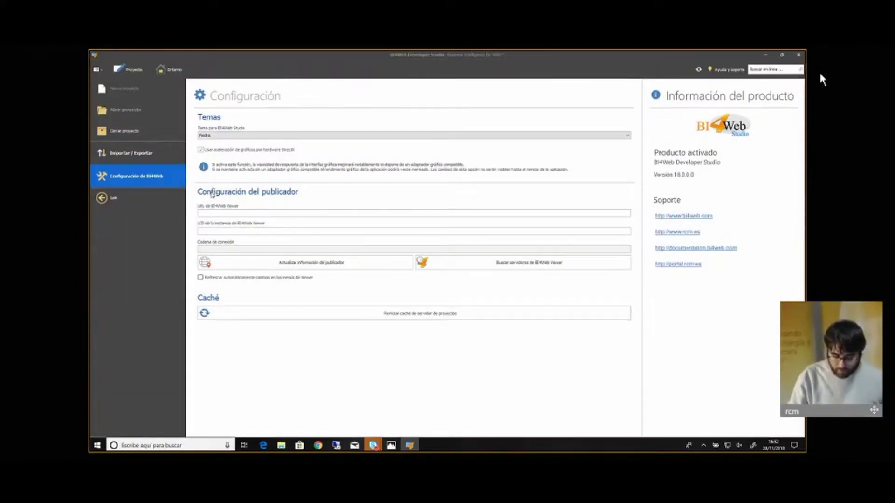
left_click(238, 136)
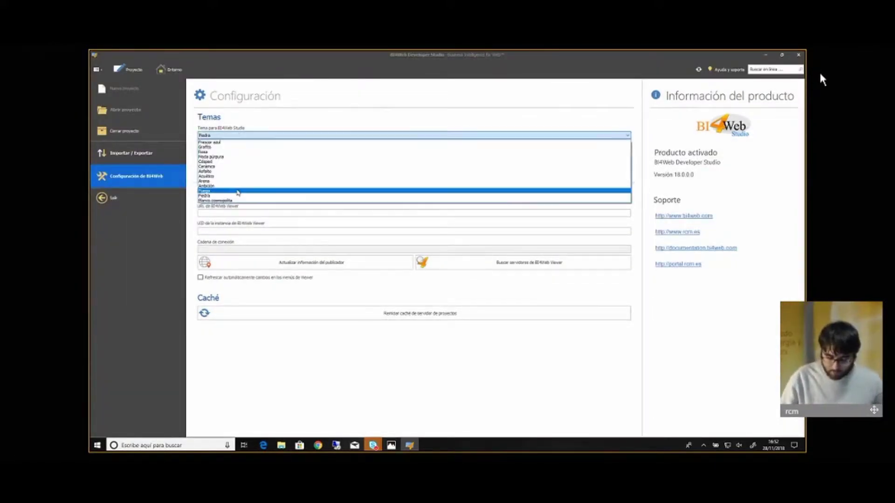
left_click(239, 201)
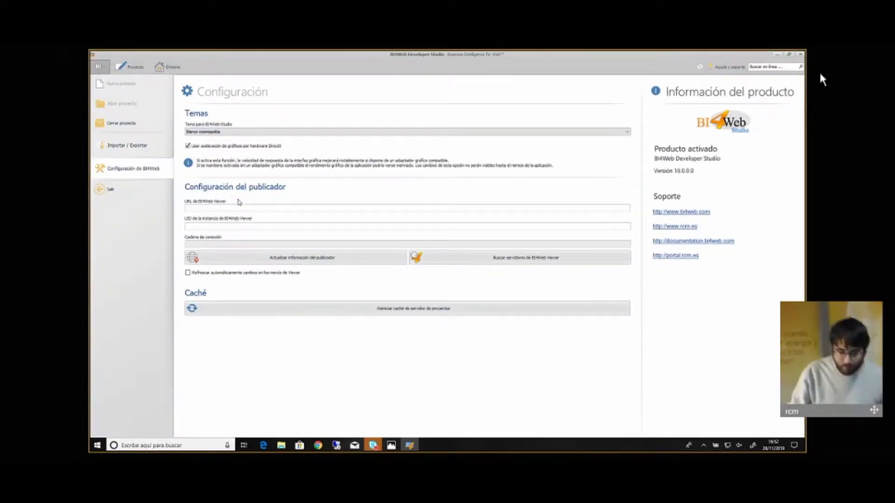
left_click(228, 132)
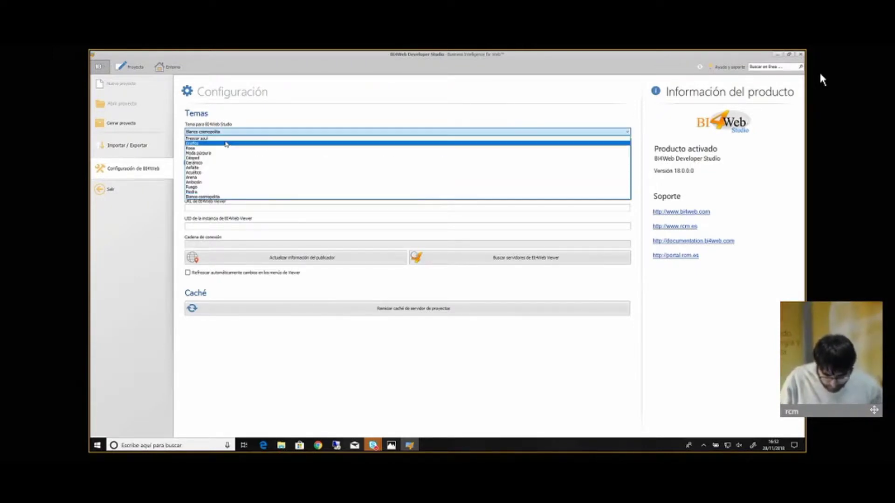
left_click(226, 140)
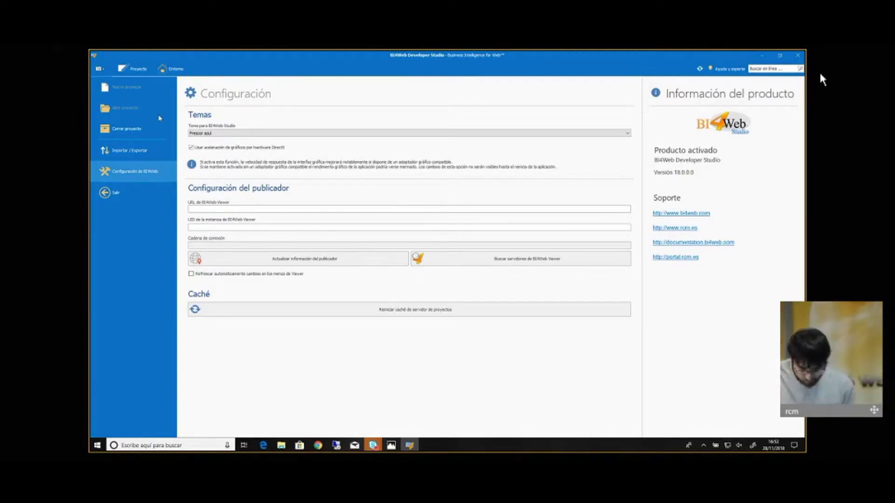
- Leave the configuration page and open the project's user management to view its users and their assigned roles
left_click(140, 75)
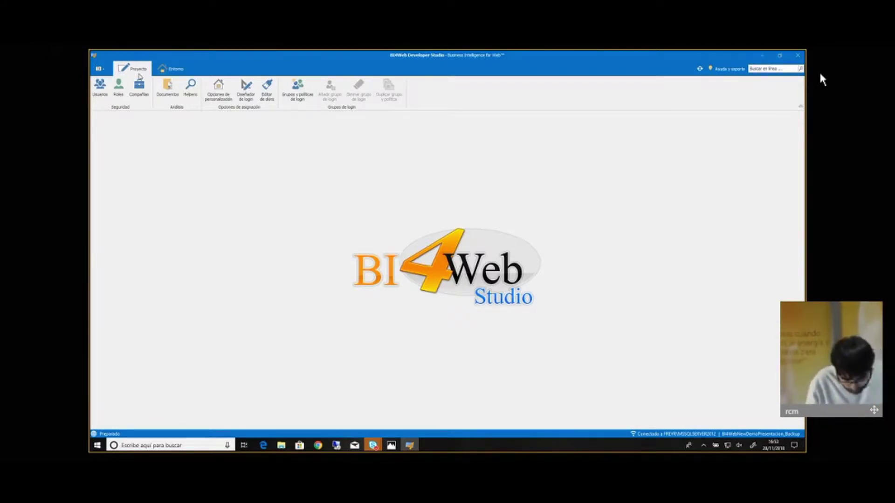
key("ctrl+f")
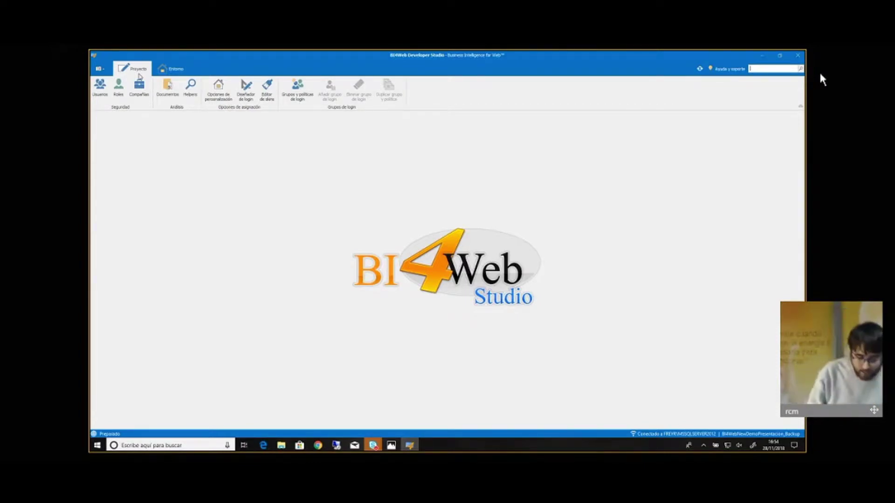
left_click(102, 94)
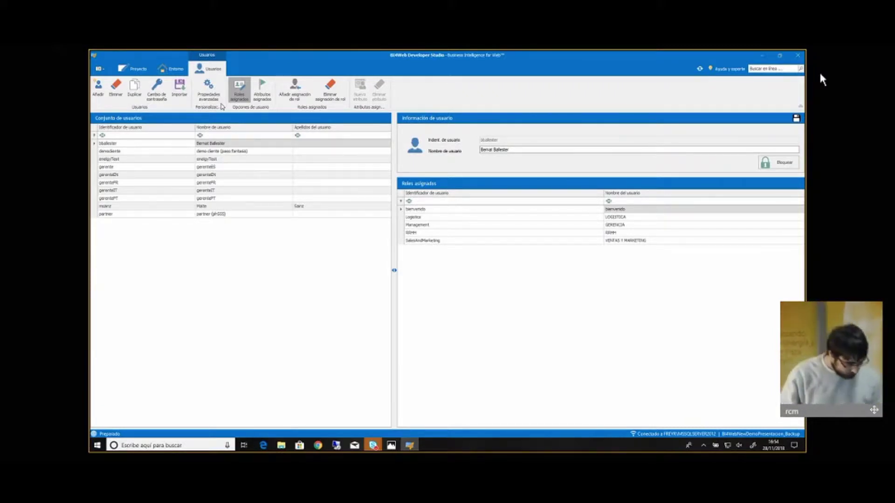
- Open the language string editor, view the Address resource's edit form, and close it without saving
left_click(140, 70)
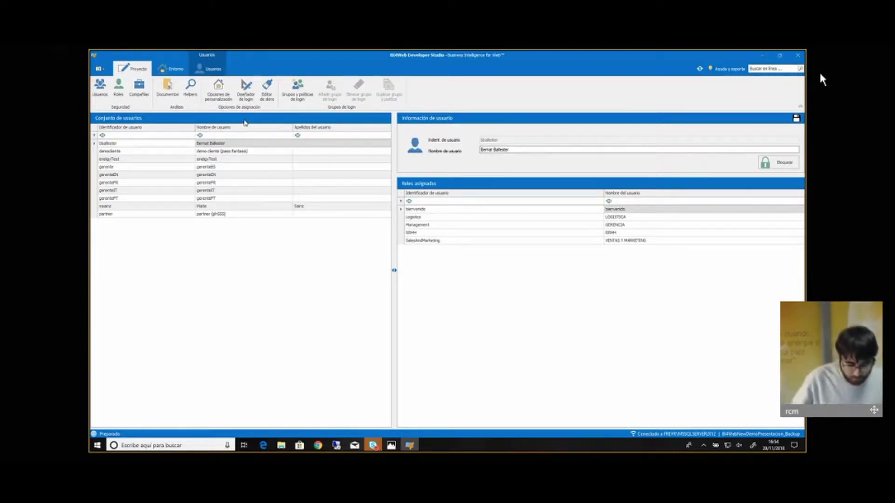
left_click(173, 69)
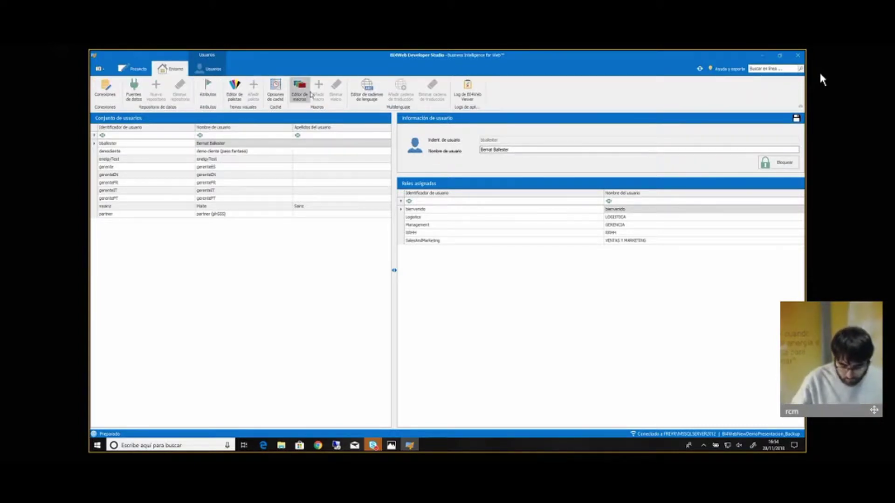
left_click(357, 95)
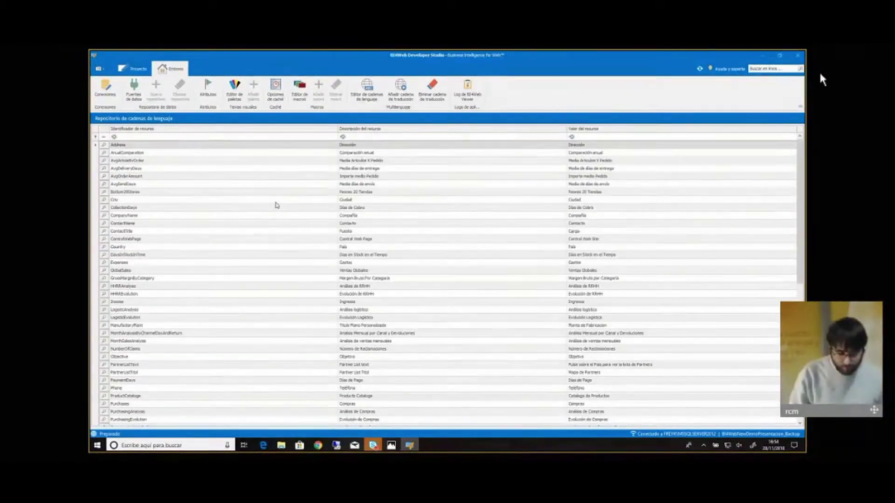
double_click(123, 148)
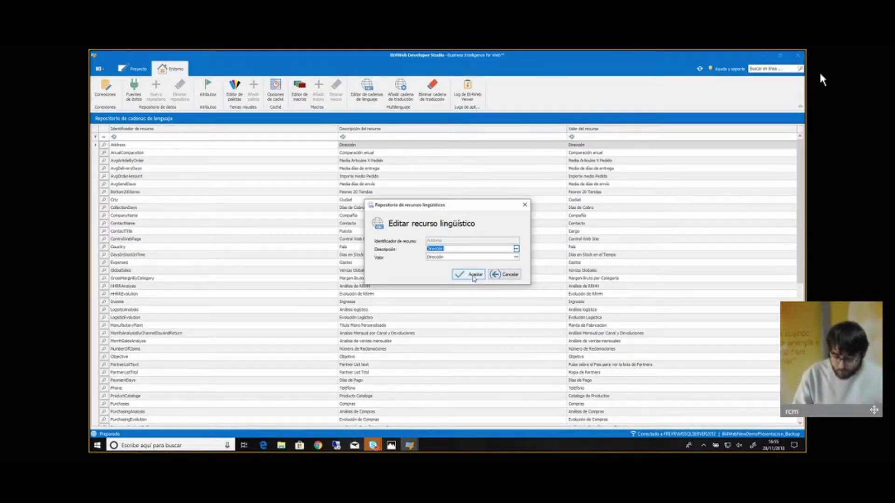
left_click(502, 276)
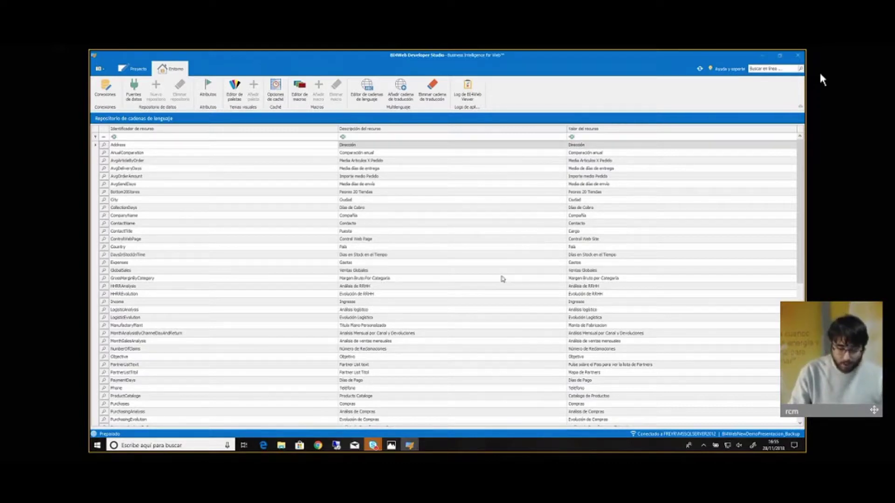
- Open the project's connections and view the Contoso connection's data and database schema
left_click(140, 70)
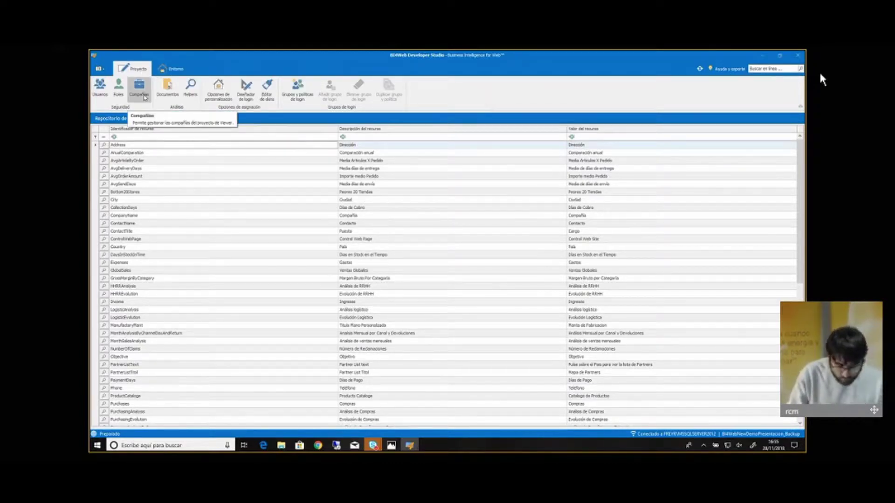
left_click(173, 69)
left_click(112, 90)
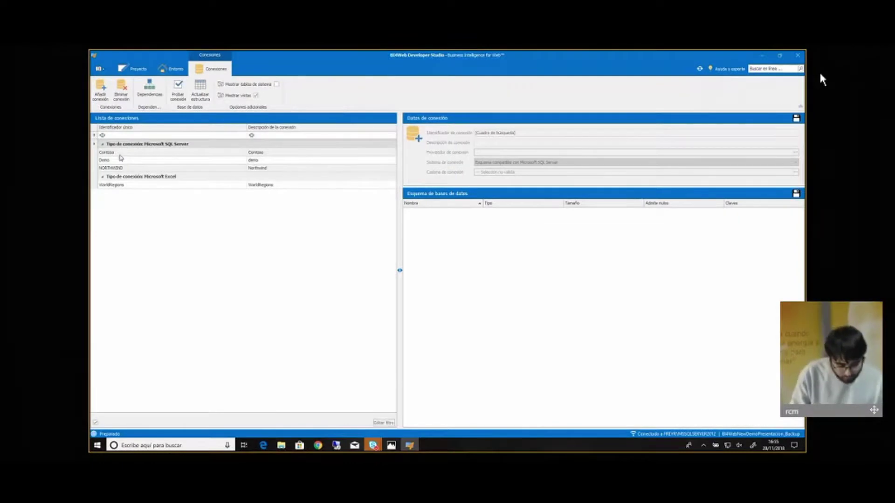
left_click(118, 155)
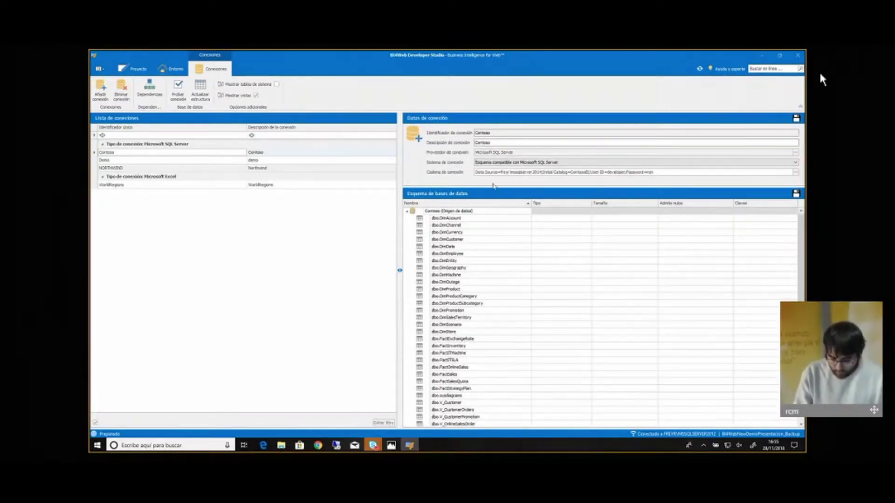
left_click(490, 163)
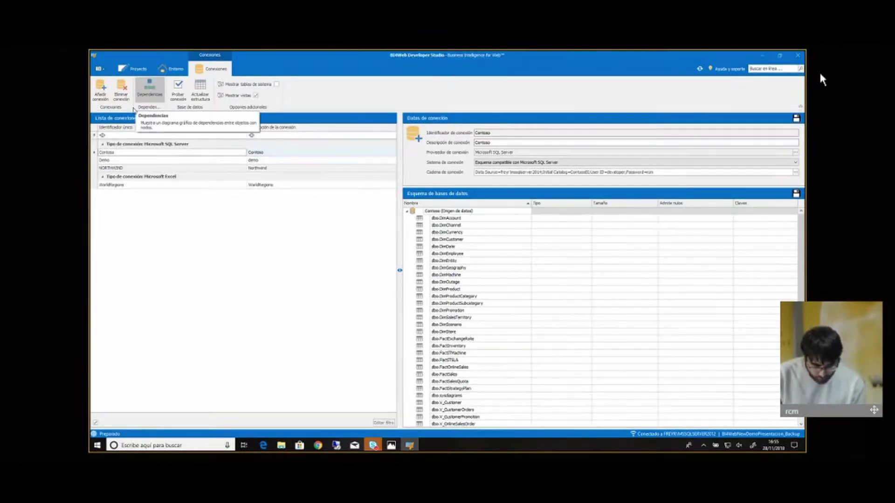
- Start a new connection and choose XML as its data provider, filtering the provider list by xml
left_click(100, 92)
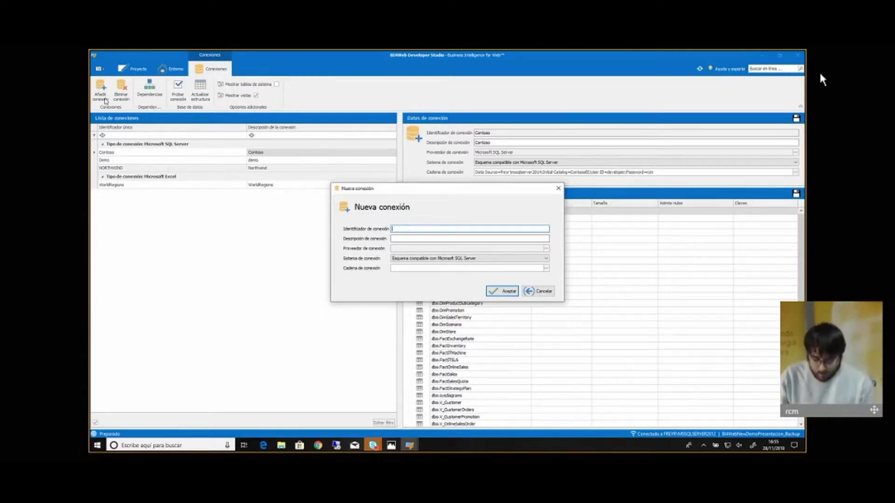
left_click(546, 248)
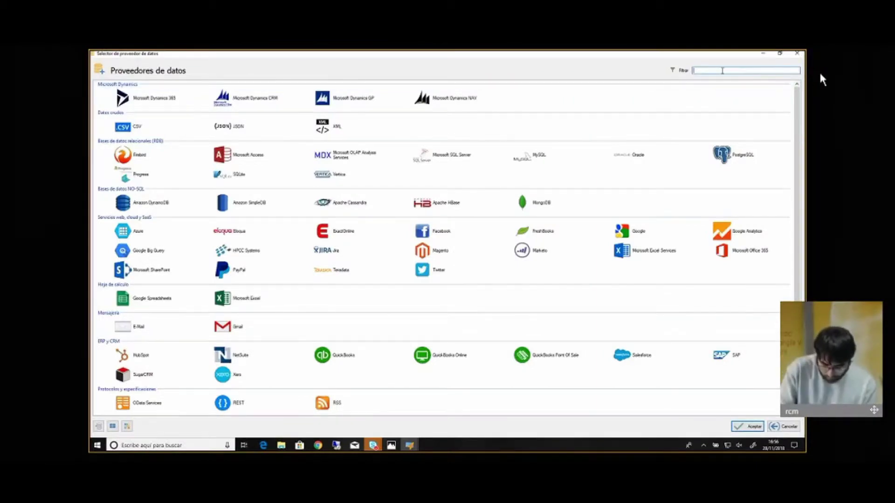
type("xml")
key("Down")
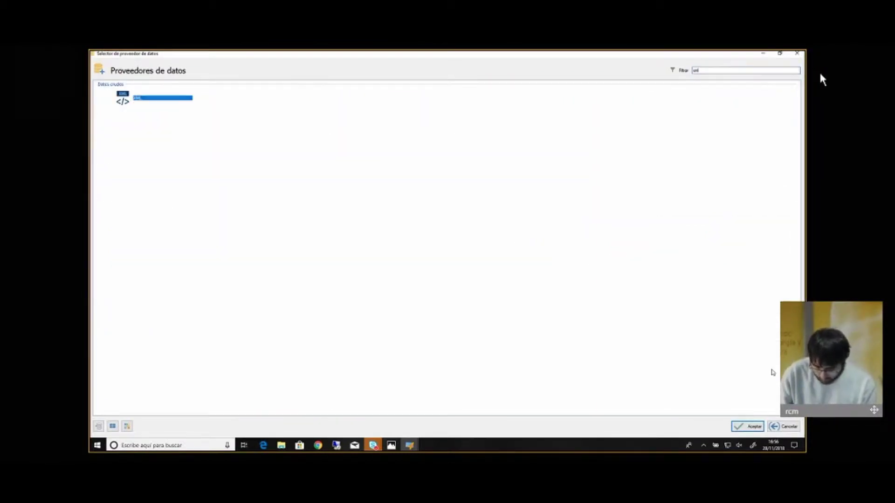
key("Return")
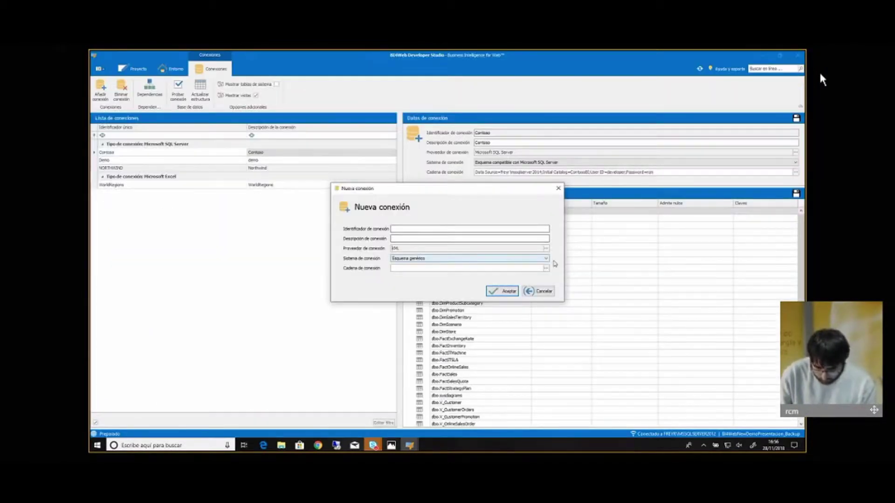
- Review the XML source's connection string settings, expand the additional parameters and try adding one, and cancel the settings
left_click(547, 268)
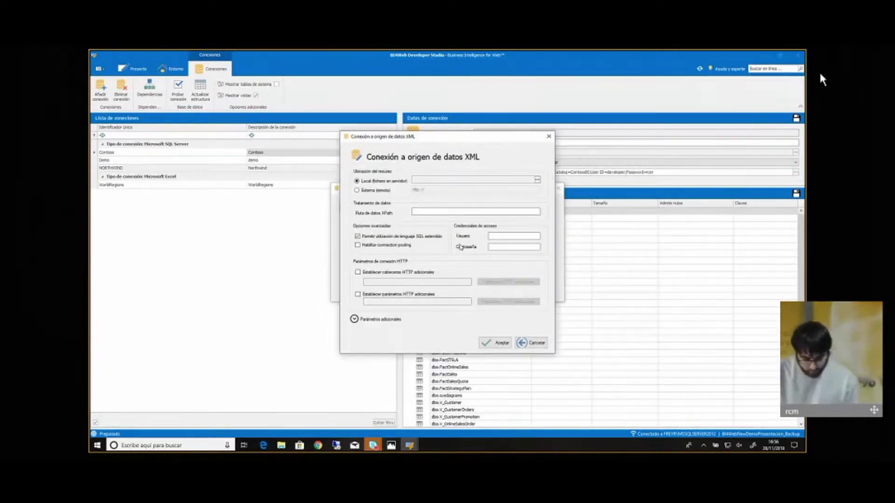
left_click(515, 210)
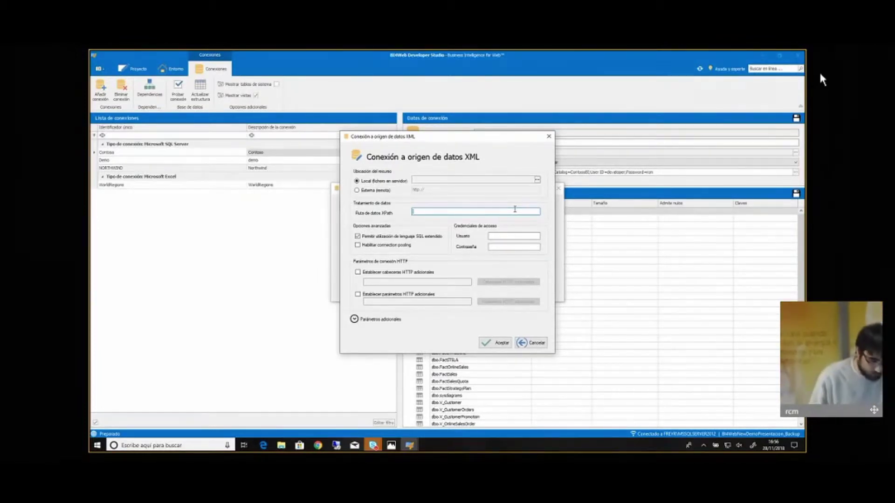
left_click(374, 321)
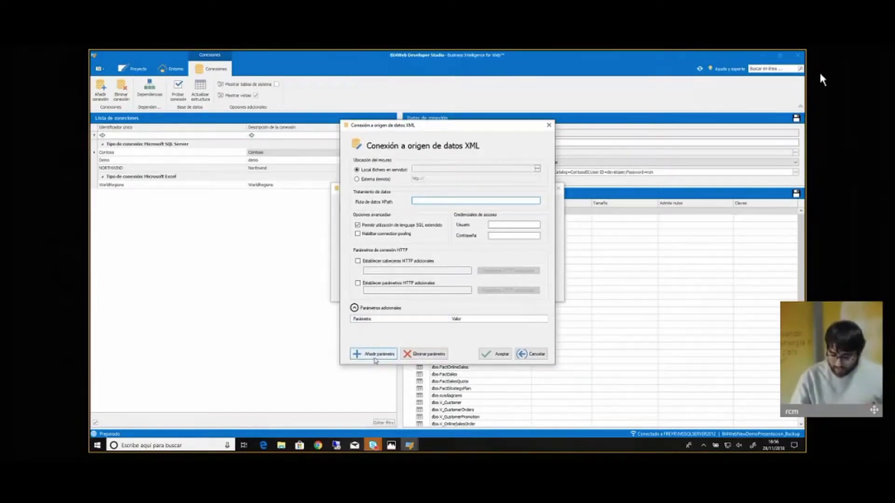
left_click(375, 356)
left_click(532, 354)
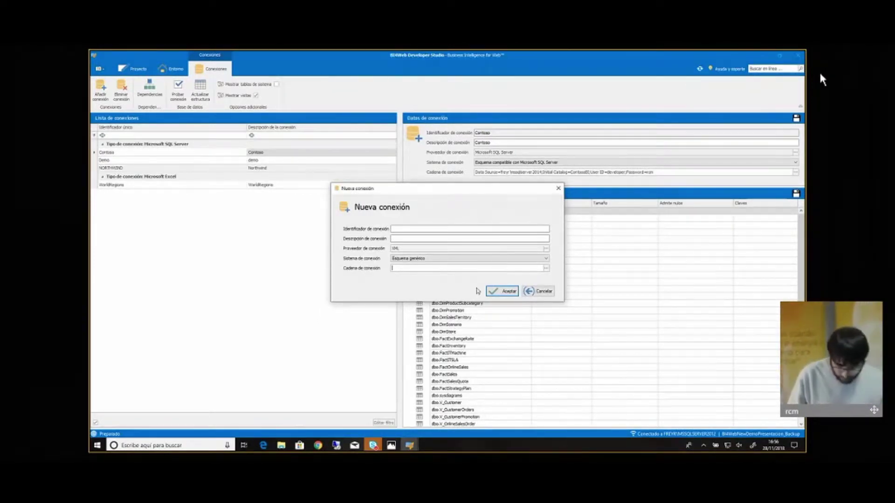
- Reopen the data provider selection for the new connection and try its alternative display modes
left_click(547, 249)
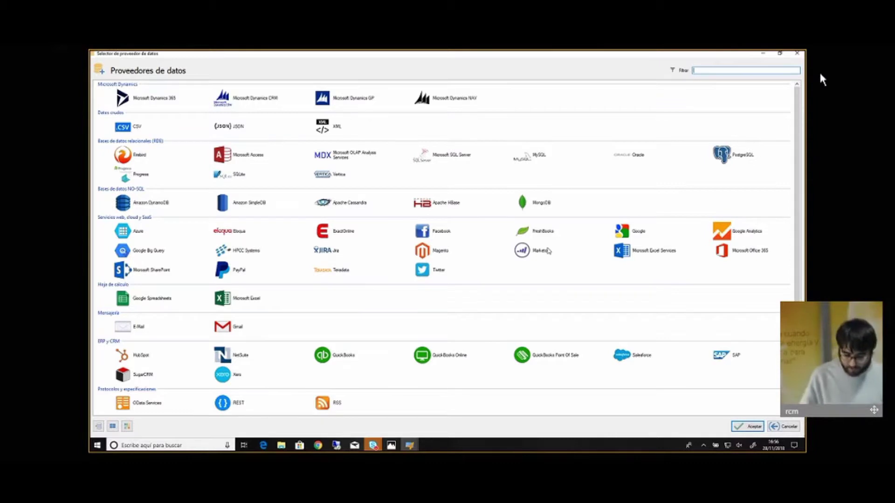
left_click(100, 426)
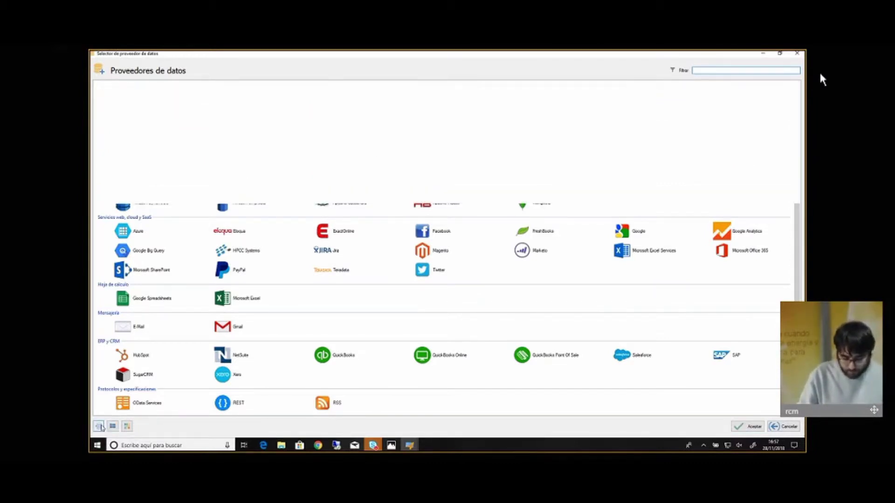
left_click(125, 427)
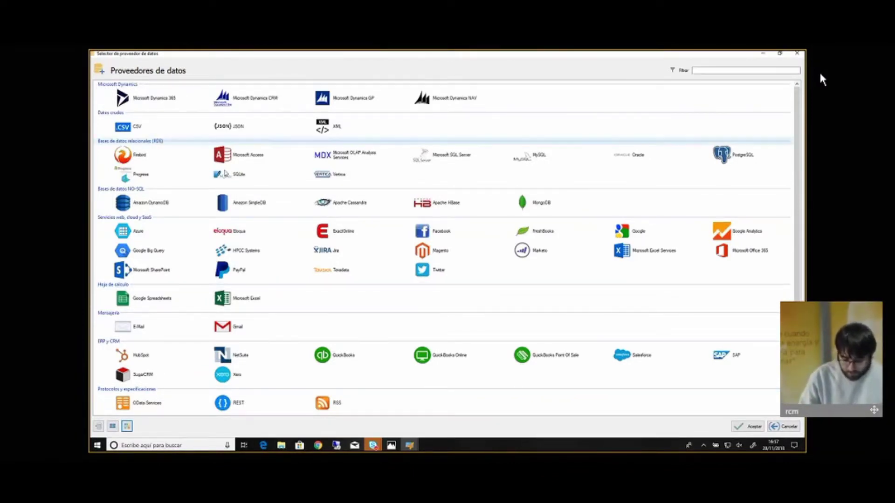
- Filter the providers by sql, choose Microsoft SQL Server for the new connection, and cancel creating the connection
left_click(711, 71)
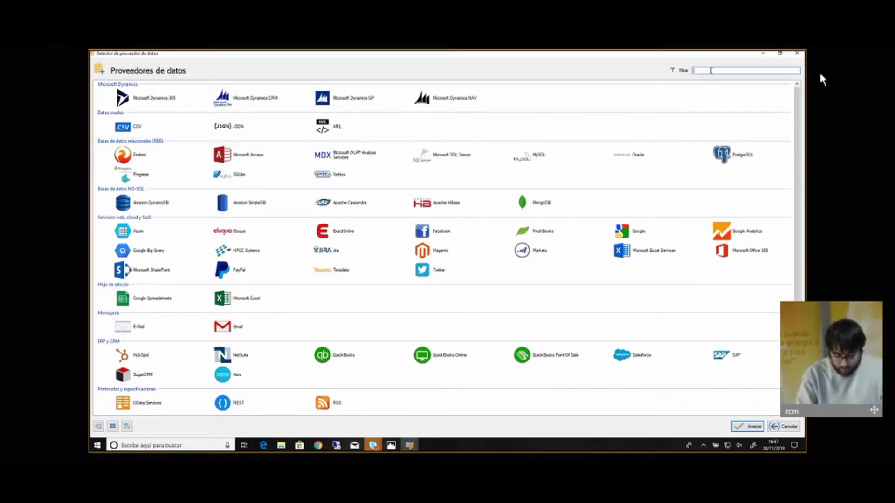
type("sql")
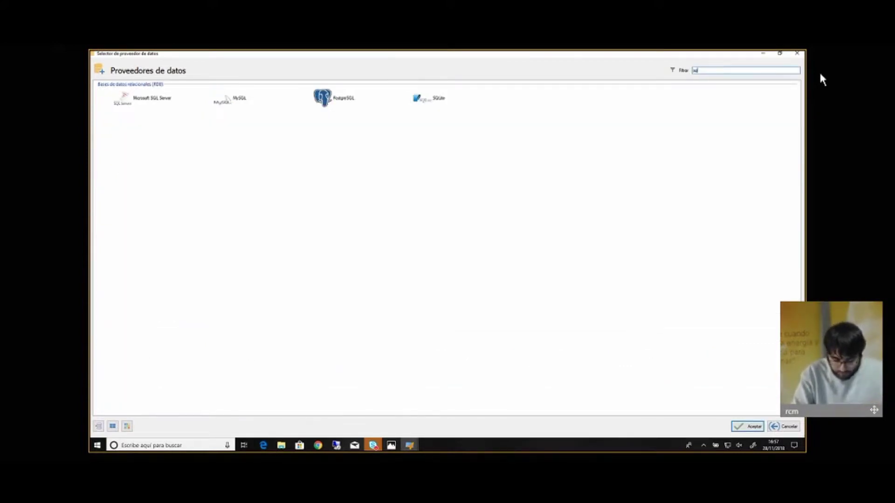
key("BackSpace")
type("sql")
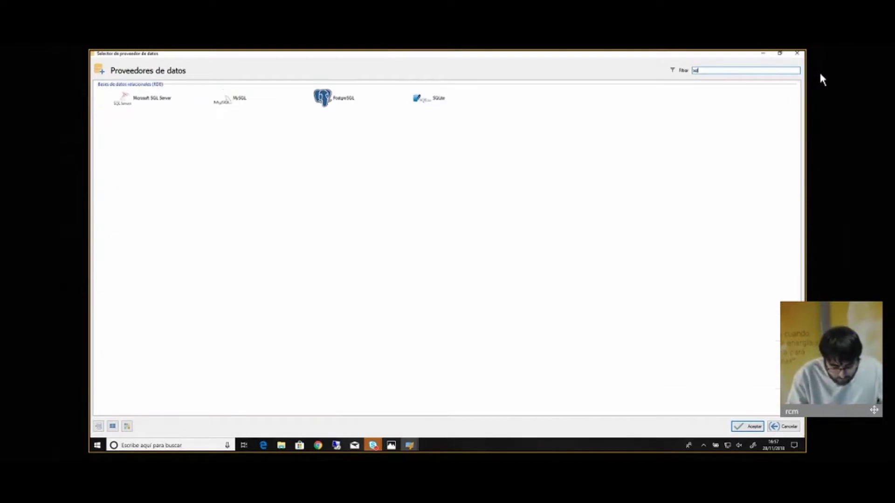
left_click(140, 103)
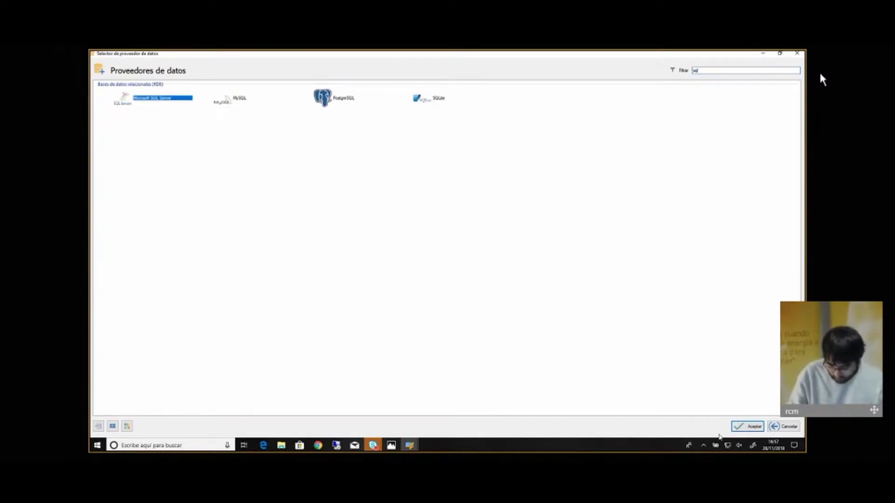
left_click(734, 431)
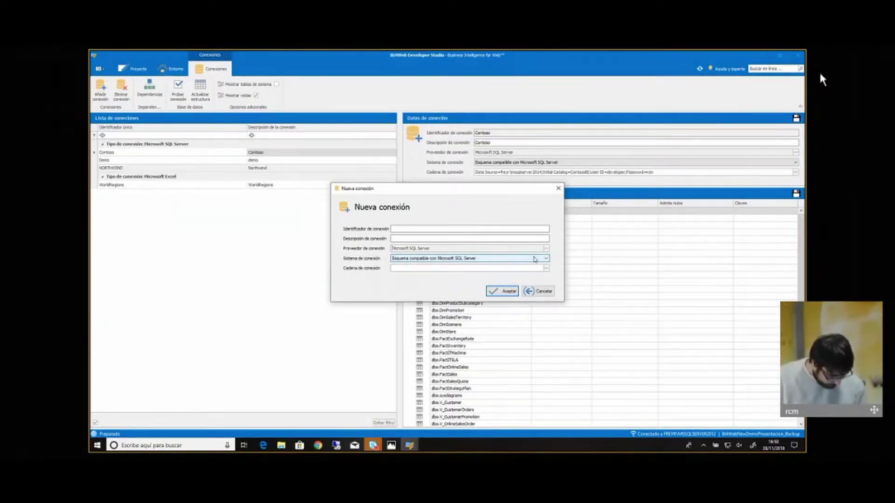
left_click(539, 291)
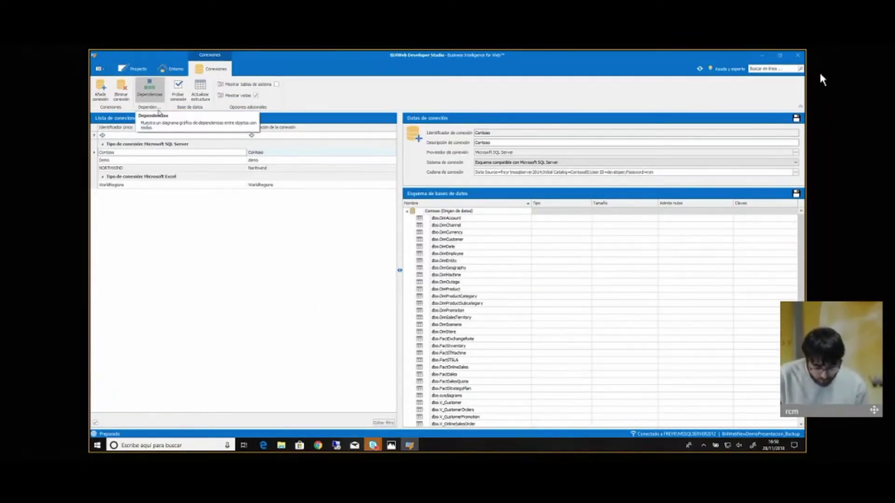
- Show the dependency diagram of the NORTHWIND connection and maximize its viewer
left_click(127, 187)
left_click(124, 169)
left_click(149, 90)
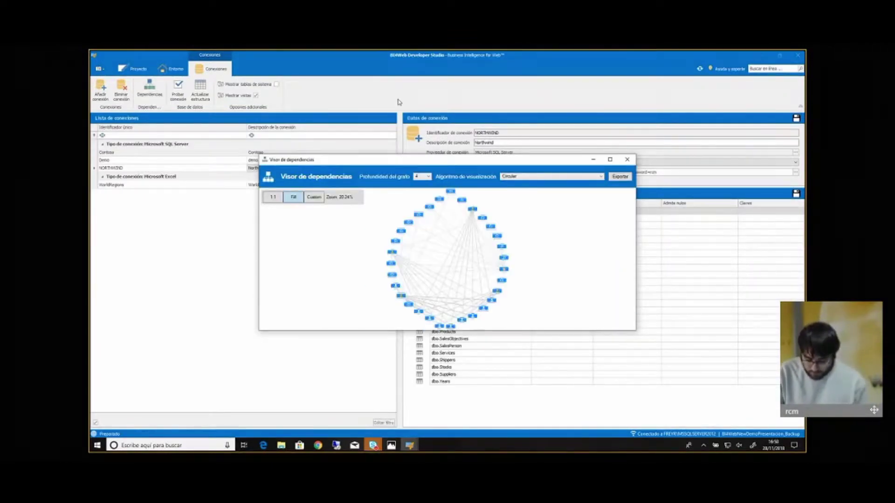
double_click(480, 163)
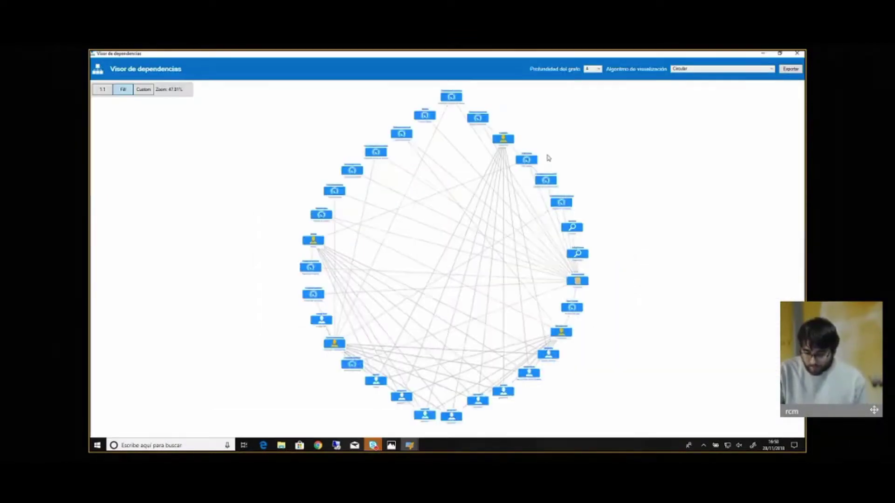
- Reduce the depth of the dependency graph to 3, and further to 2
left_click(593, 69)
left_click(590, 90)
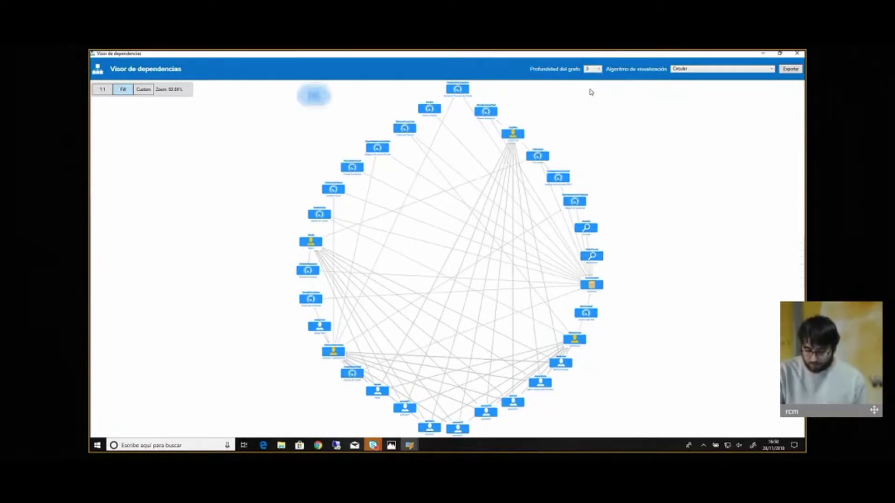
left_click(597, 70)
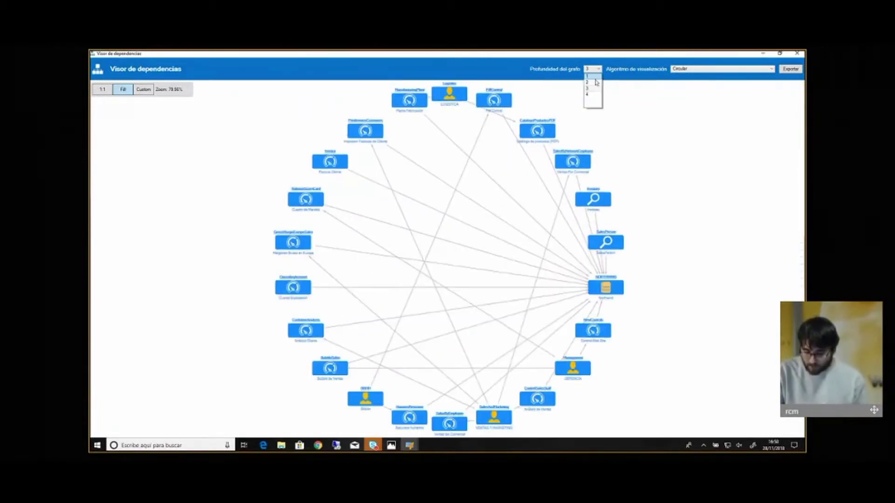
left_click(595, 83)
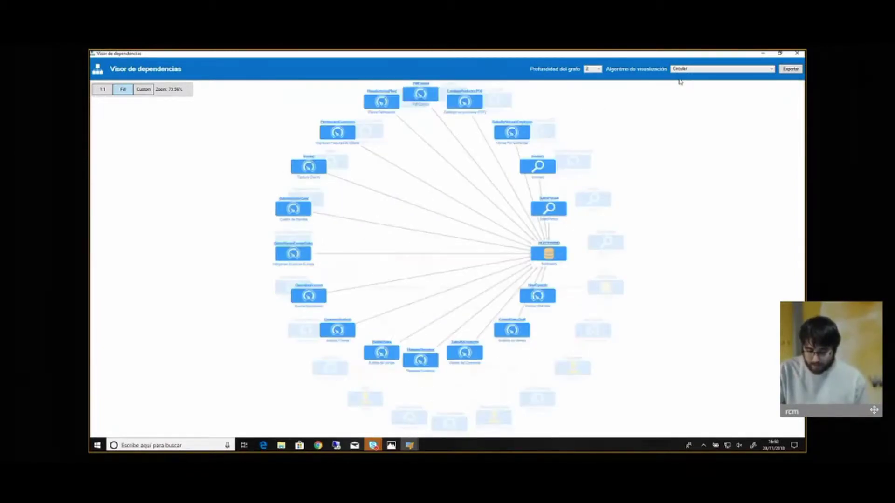
- Display the dependency graph with the Árbol and Kamada Kawai (KK) algorithms, inspect it up close, and close the viewer
left_click(680, 69)
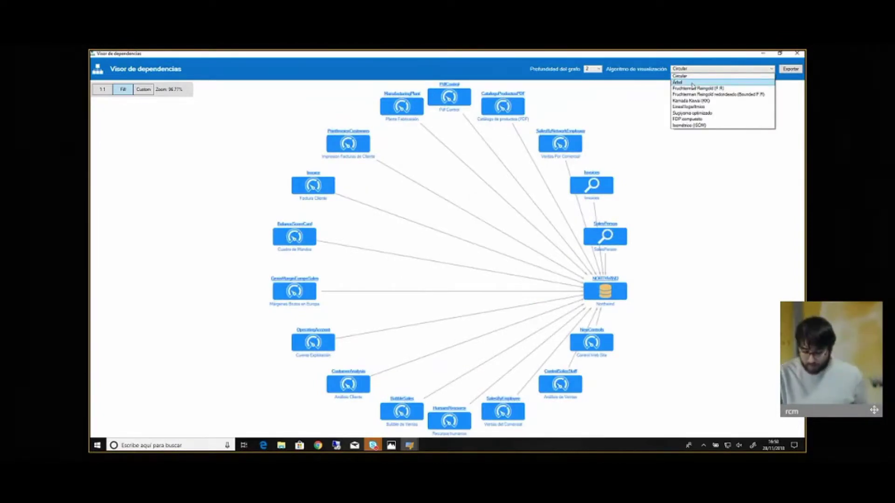
left_click(692, 84)
left_click(731, 69)
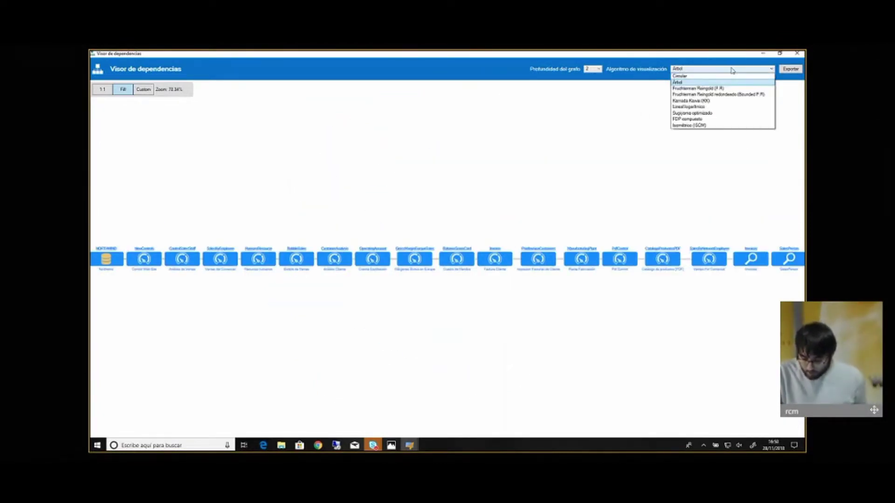
left_click(722, 102)
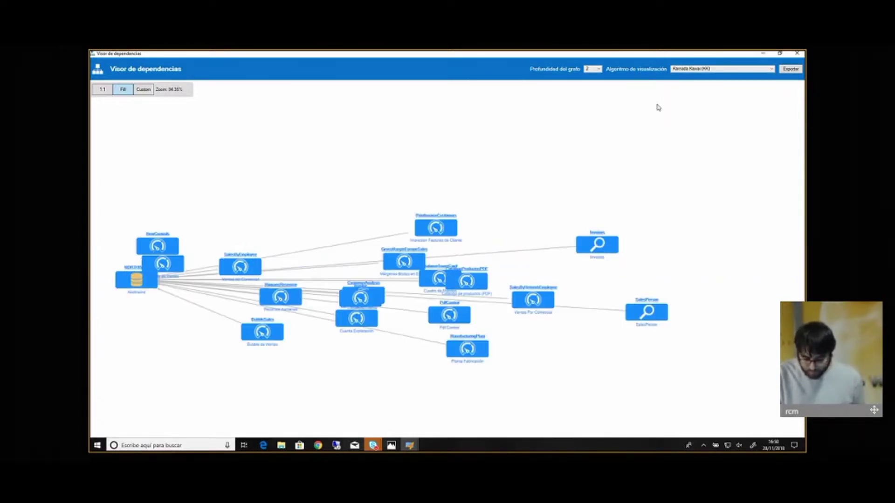
scroll(640, 173, "down", 2)
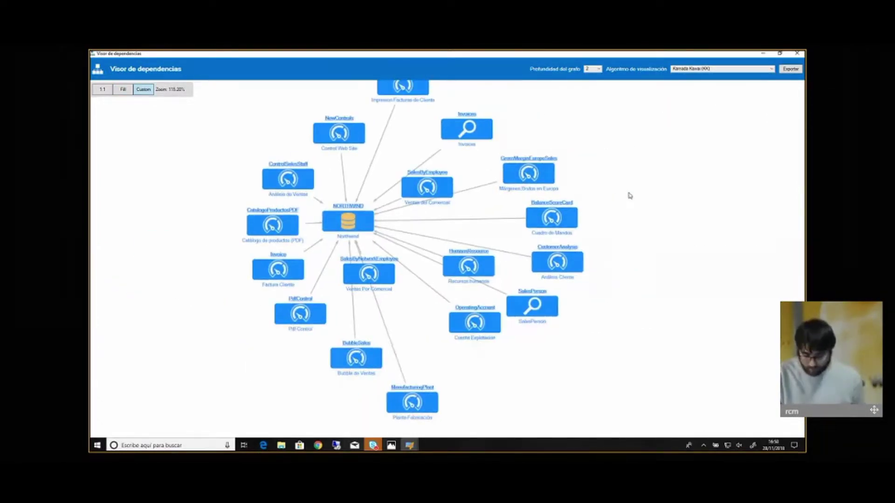
scroll(629, 192, "up", 4)
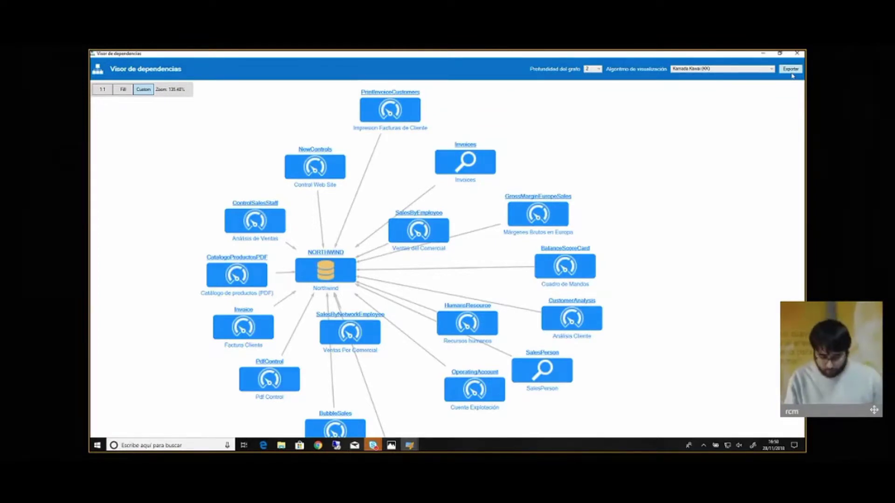
left_click(797, 53)
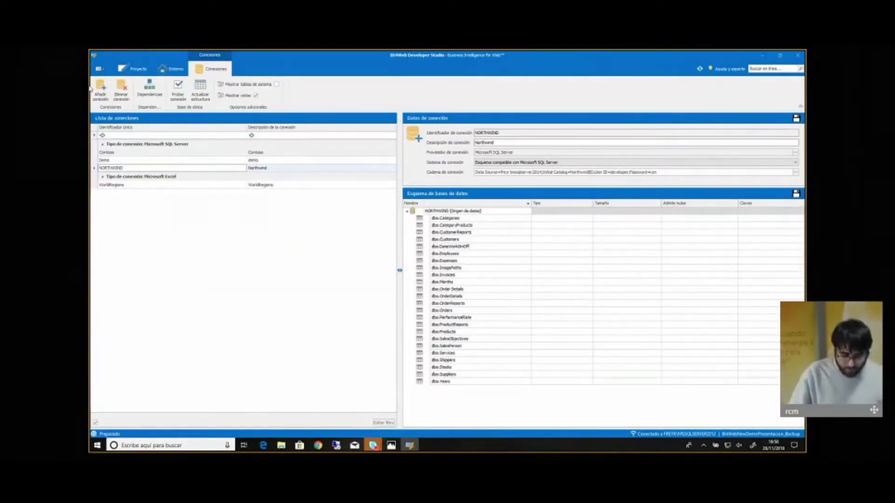
- Show the color palette repository and expand the color settings of the Contoso palette's third color
left_click(135, 69)
left_click(172, 70)
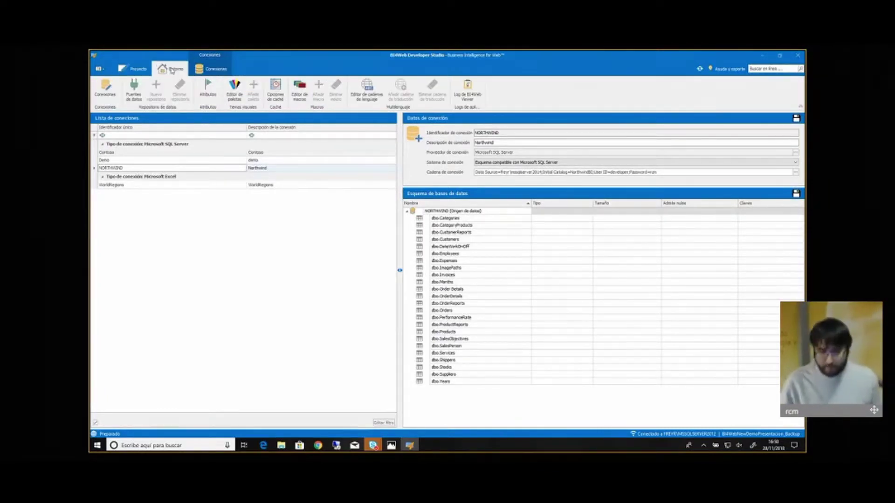
left_click(235, 99)
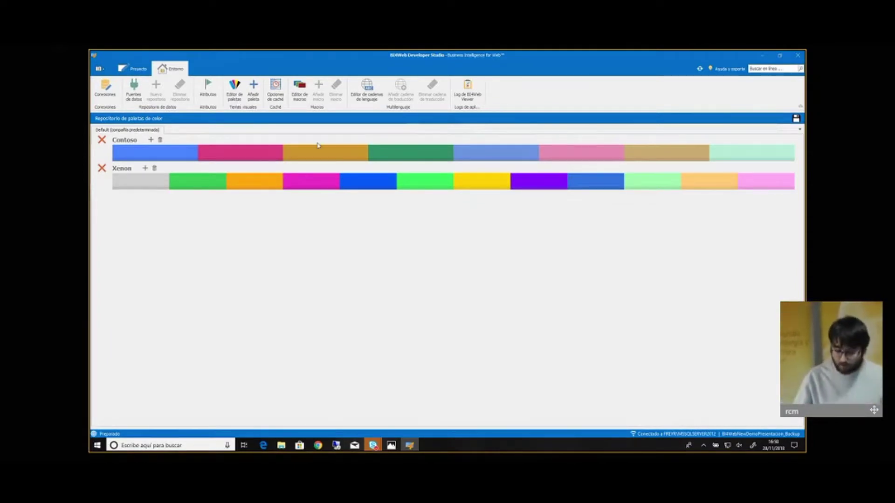
left_click(316, 161)
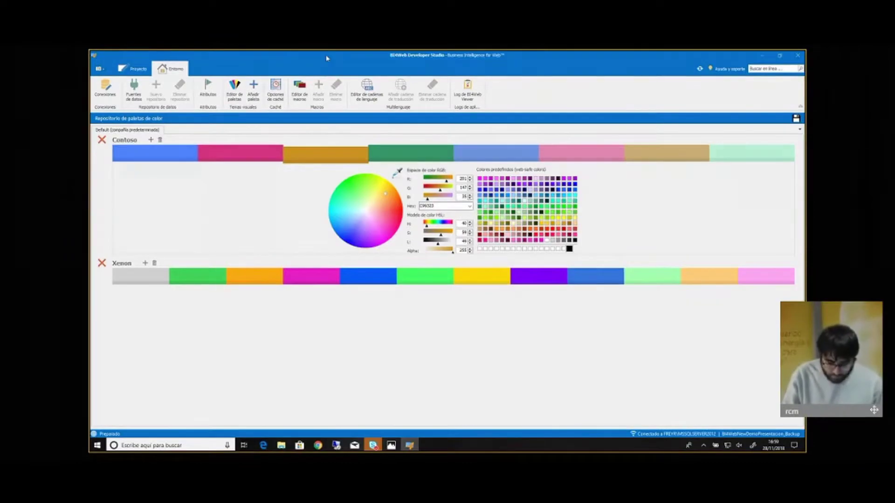
- Open the desktop image 2.jpg in Photos and arrange its window beside the Developer Studio window
left_click_drag(327, 61, 442, 148)
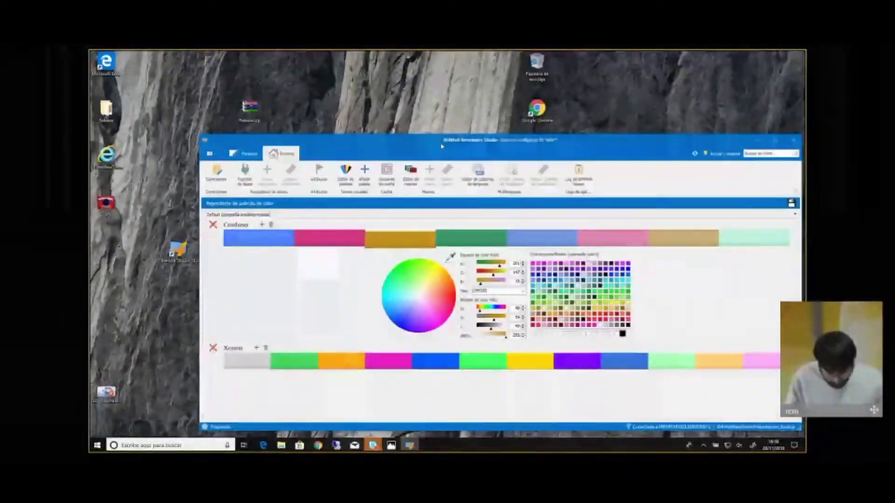
right_click(106, 205)
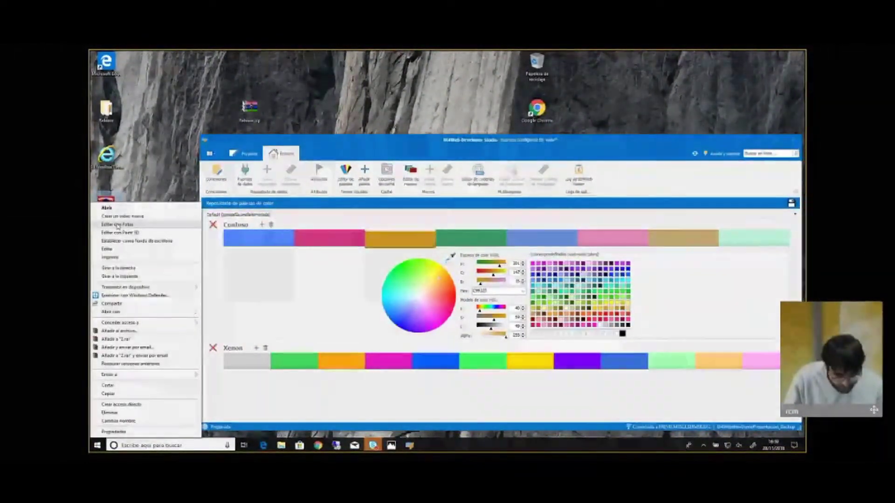
left_click(123, 212)
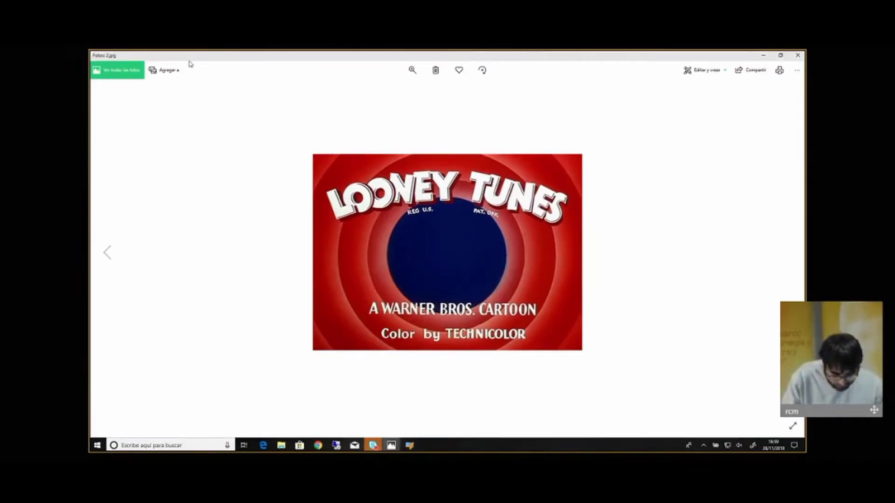
double_click(190, 59)
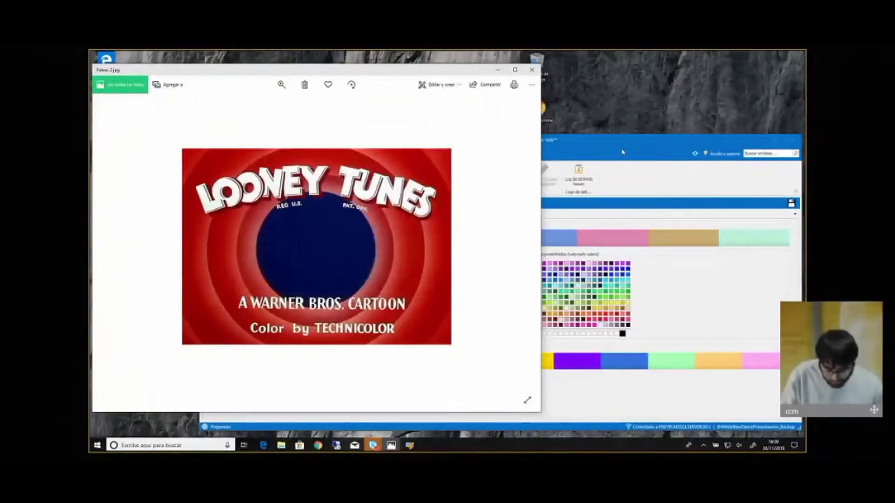
left_click(559, 159)
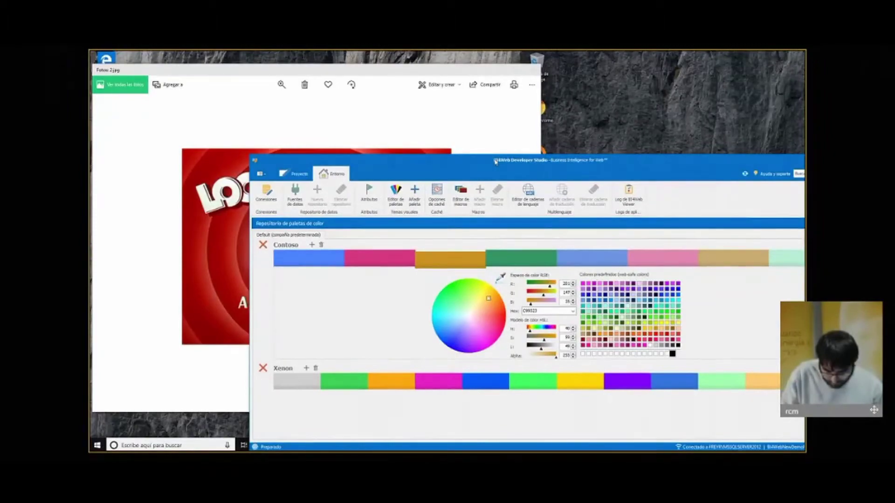
left_click_drag(496, 161, 587, 143)
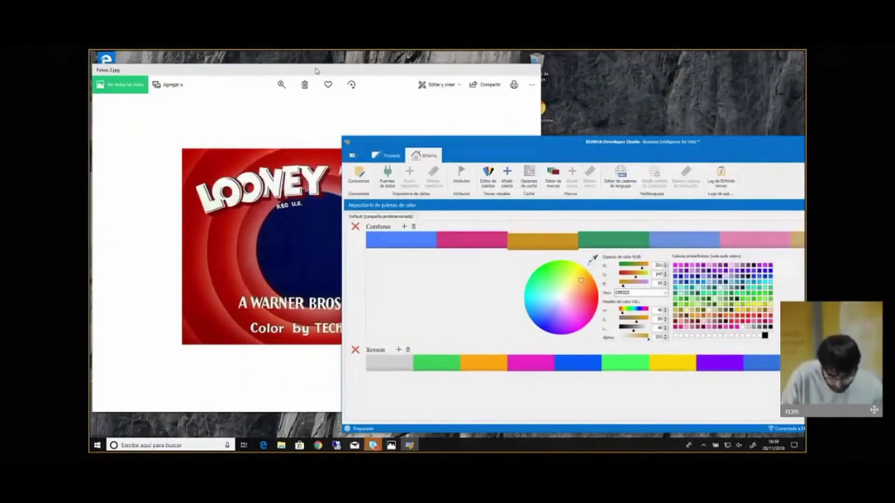
left_click_drag(316, 71, 231, 161)
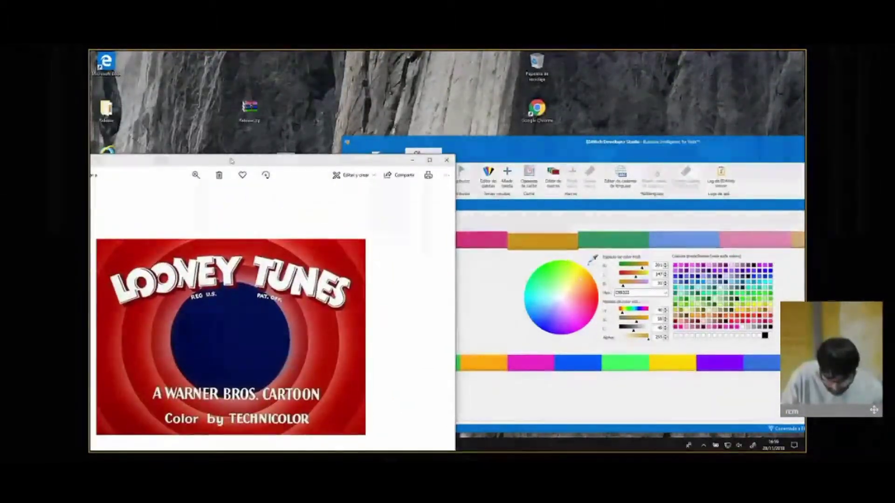
left_click_drag(445, 142, 415, 129)
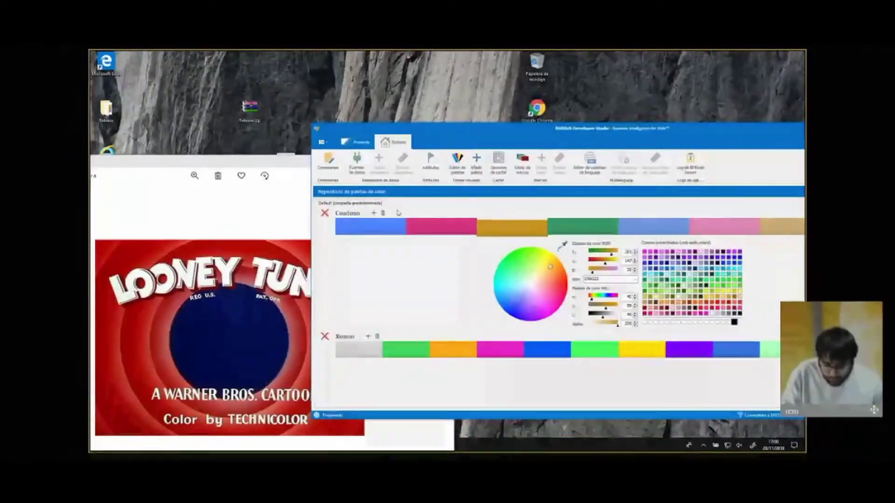
- Add a palette named LOONEY and extend it with two more colors
left_click(477, 175)
type("LOONEY")
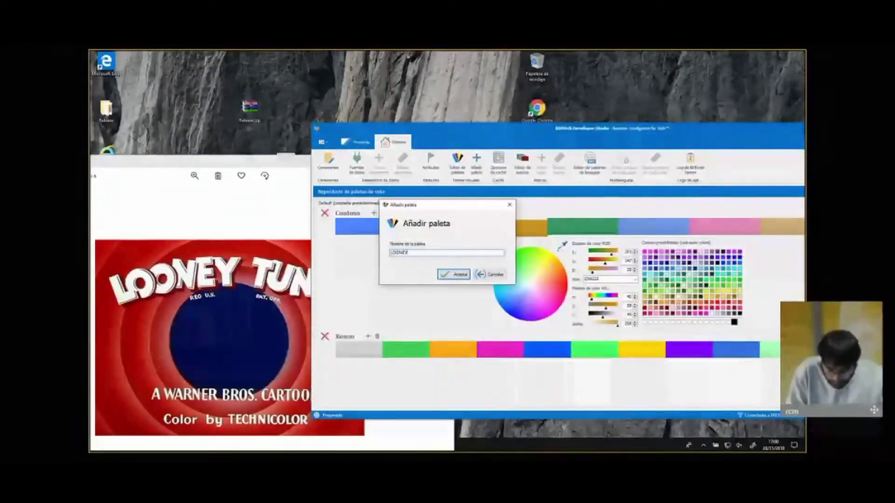
left_click(454, 275)
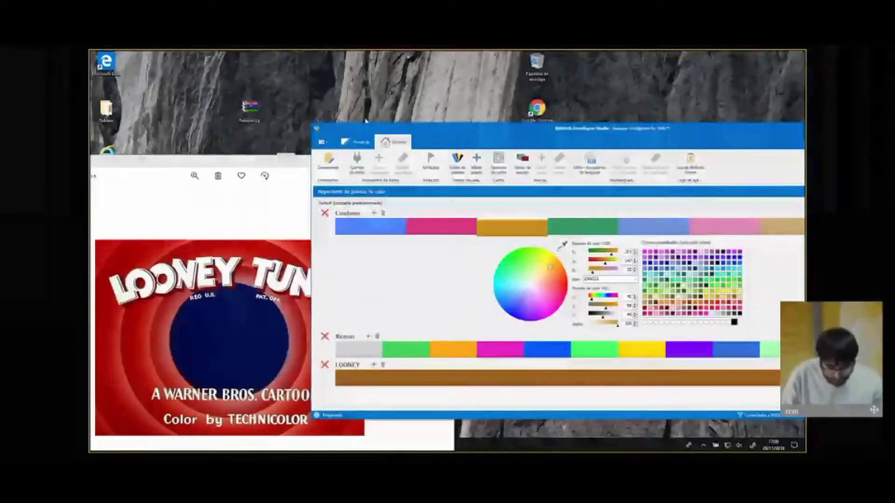
left_click_drag(366, 123, 353, 106)
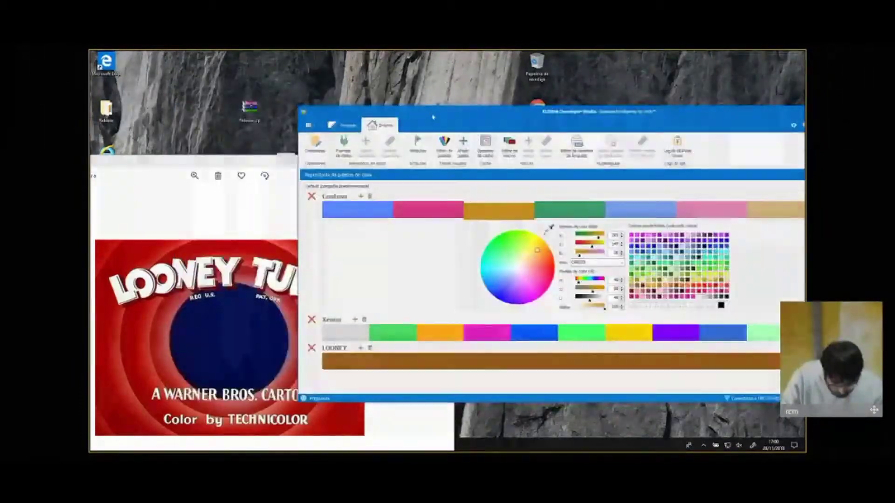
left_click_drag(433, 117, 441, 117)
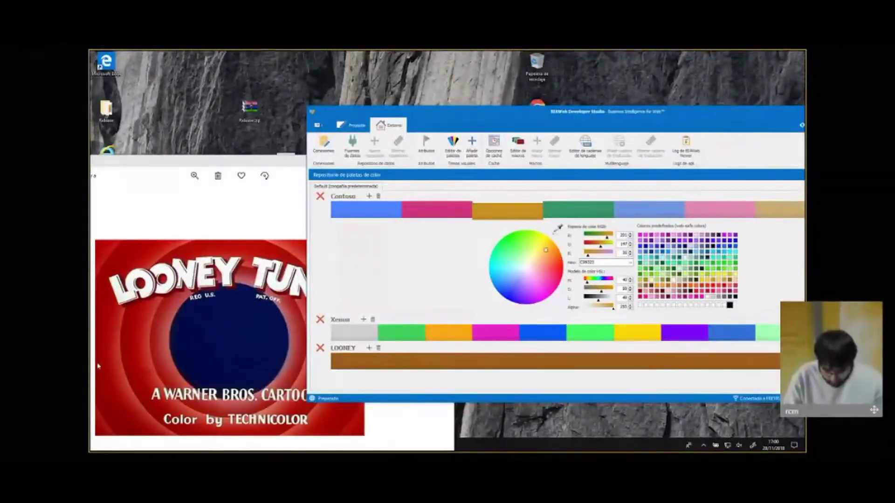
left_click_drag(374, 119, 234, 103)
left_click(230, 332)
left_click(230, 332)
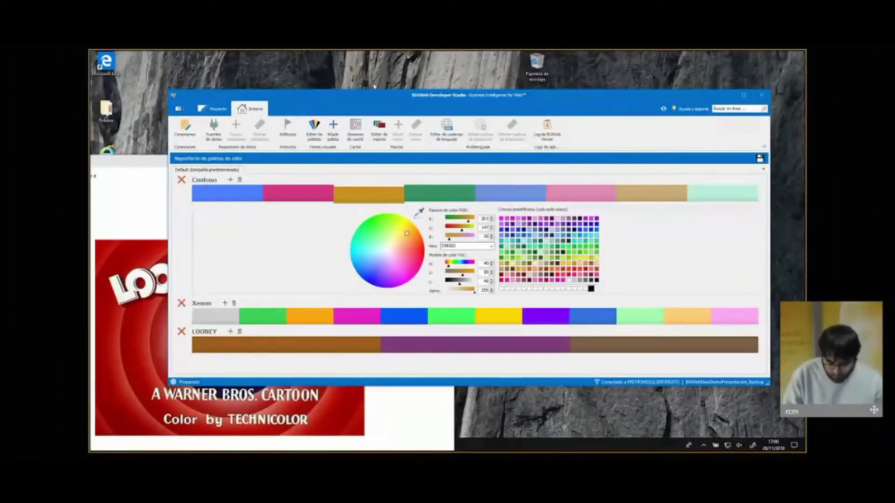
- Set the LOONEY palette's first color to the red of the image's background using the eyedropper
left_click_drag(374, 99, 422, 77)
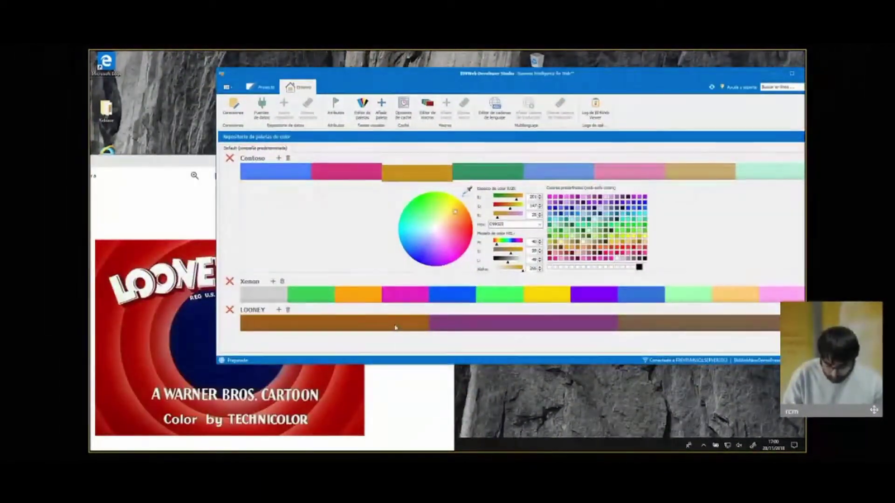
left_click(394, 328)
left_click(464, 268)
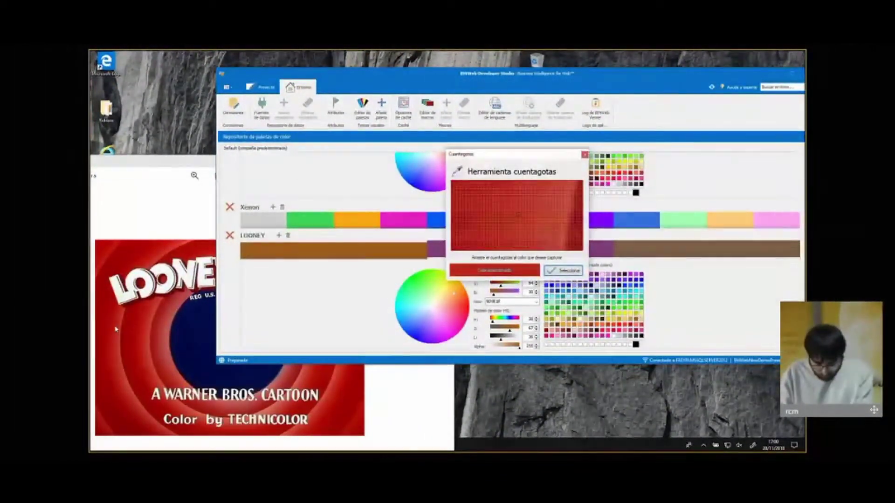
left_click(132, 326)
- Set the LOONEY palette's second color to the dark blue of the image's central circle using the eyedropper
left_click(462, 251)
left_click(464, 268)
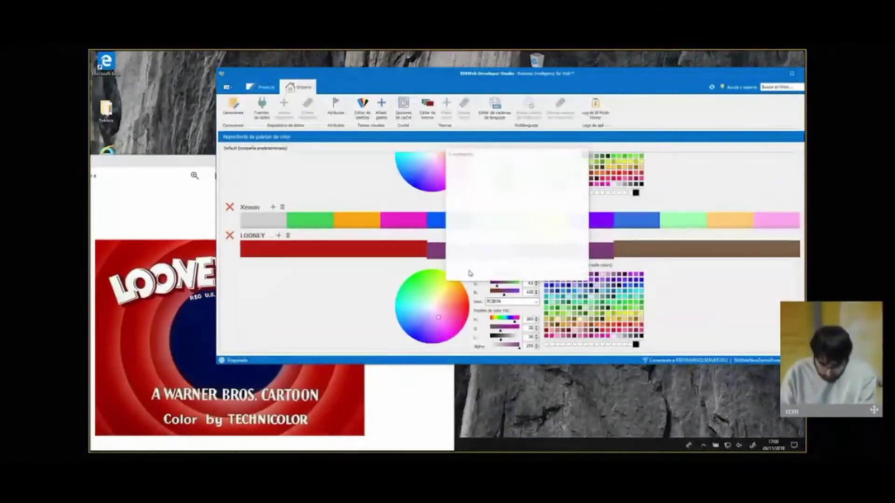
left_click(195, 331)
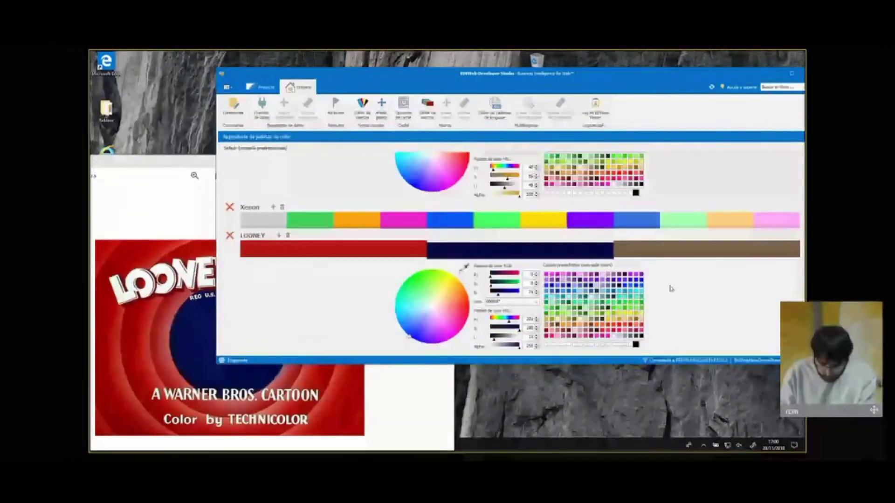
left_click(463, 268)
left_click(545, 270)
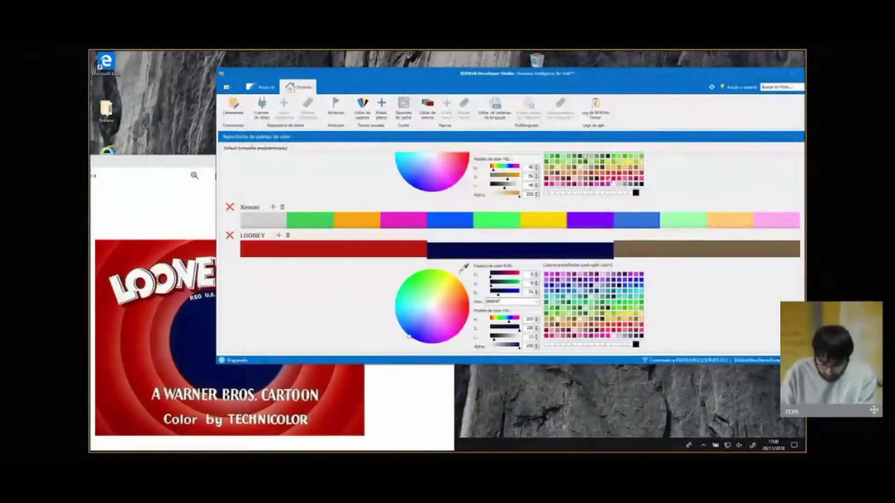
- Set the LOONEY palette's third color to the white of the image's title lettering using the eyedropper
left_click(646, 252)
left_click(463, 267)
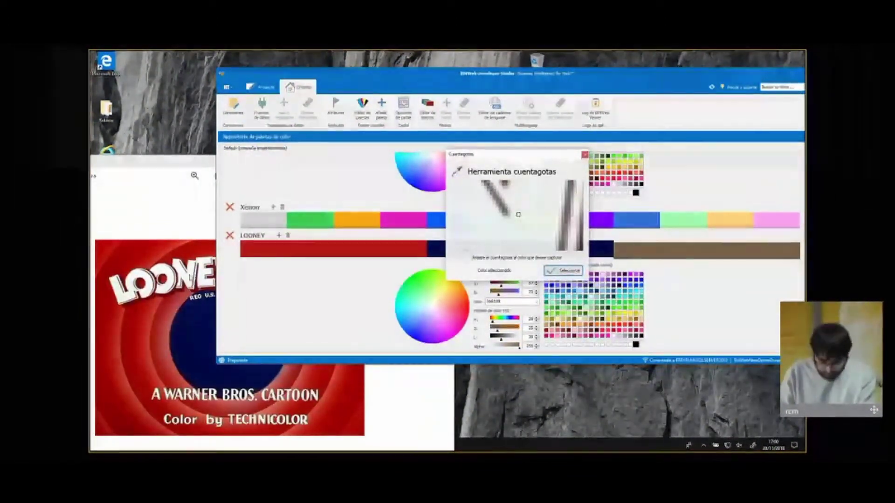
left_click(191, 278)
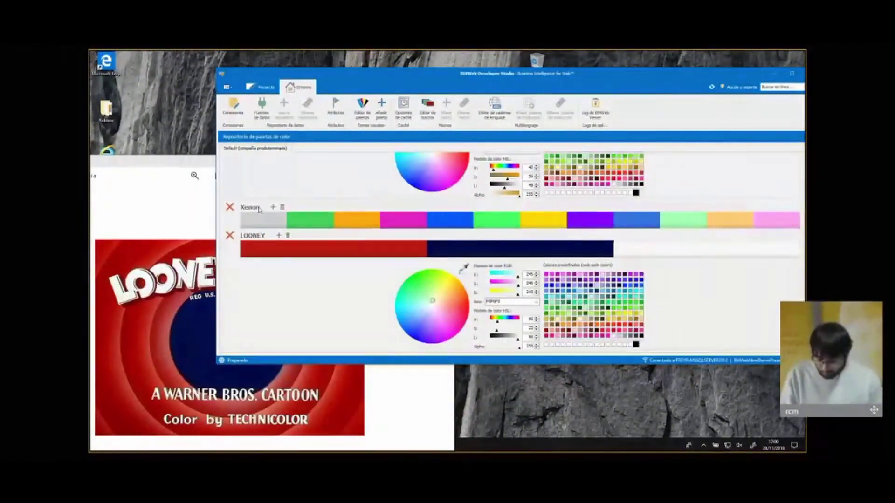
- Maximize the Developer Studio window and show the project's login groups and policies
double_click(619, 81)
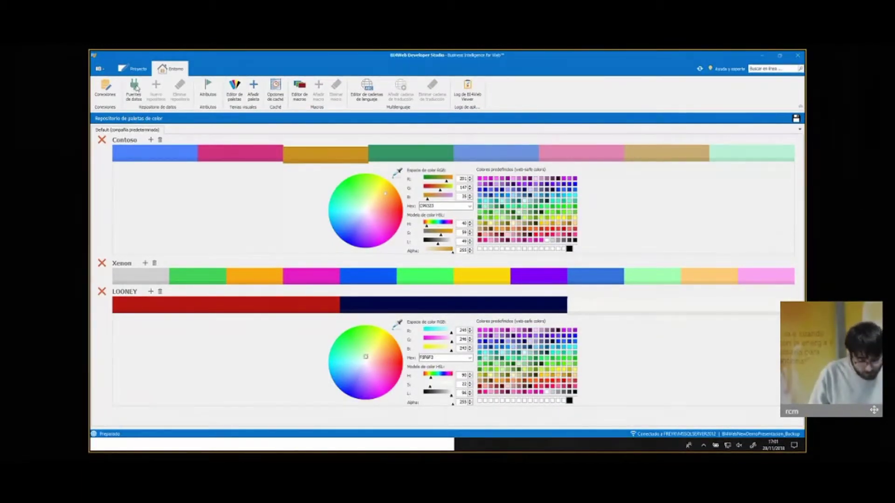
left_click(132, 69)
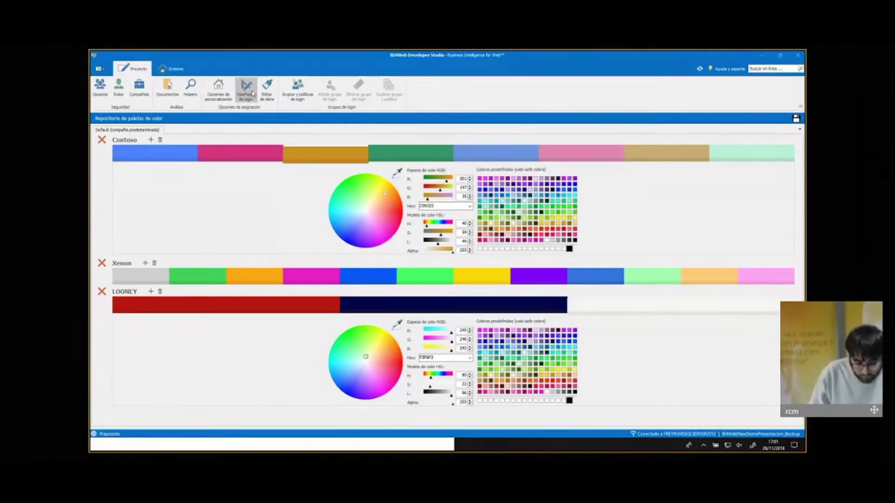
left_click(297, 95)
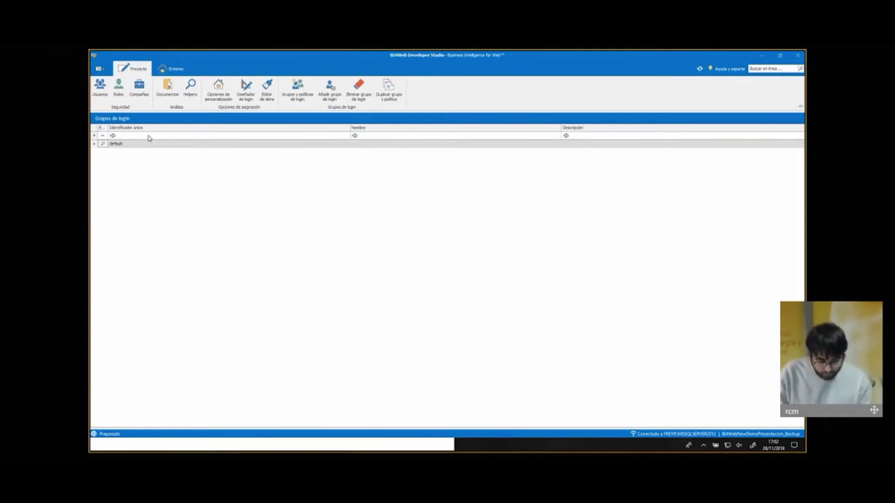
- Examine the default login group's Active Directory and LDAP authentication and its group policy settings, and close them without changes
left_click(105, 145)
double_click(105, 145)
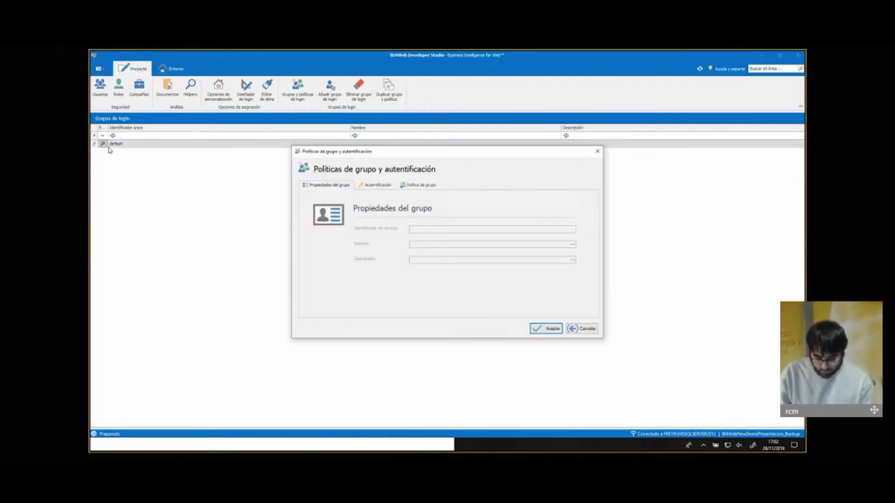
left_click(377, 185)
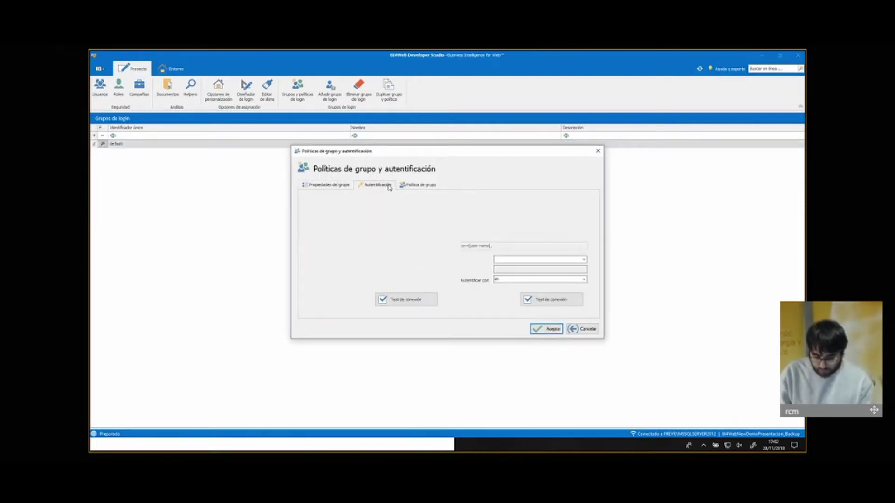
left_click(418, 185)
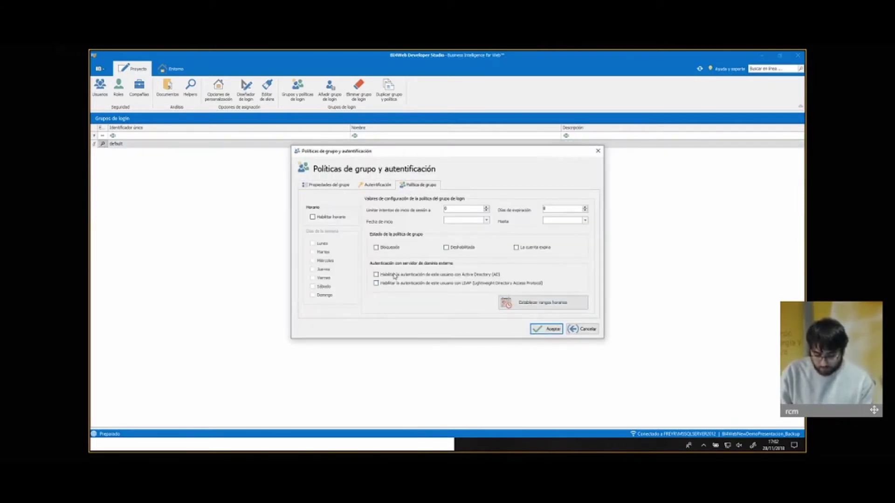
left_click(379, 186)
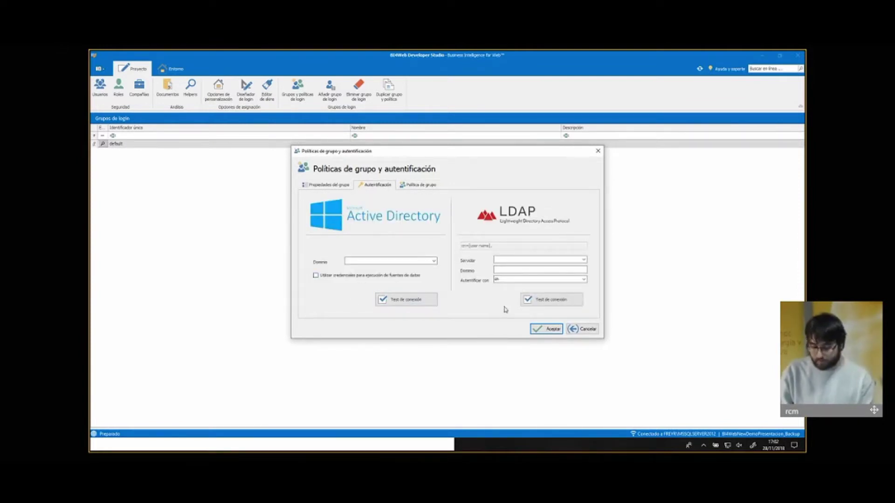
left_click(584, 329)
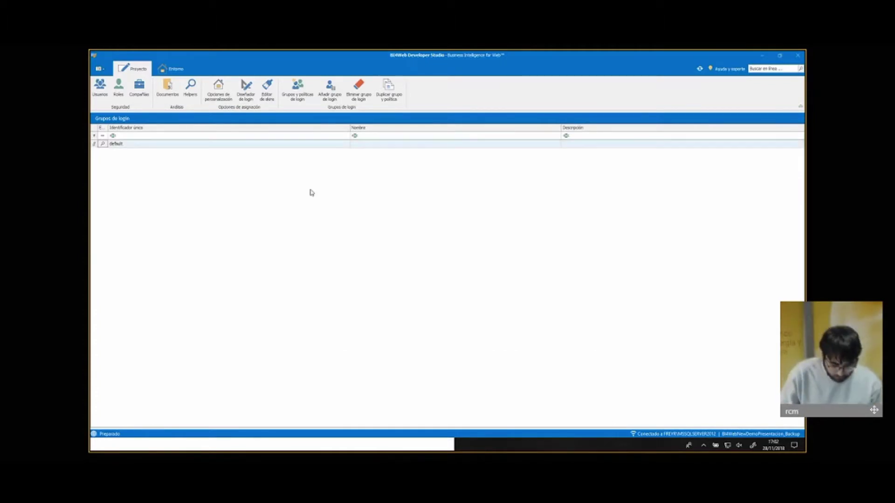
- Examine the advanced configuration of the gerenteEN user, including its user policies and general information, and close it without changes
left_click(107, 97)
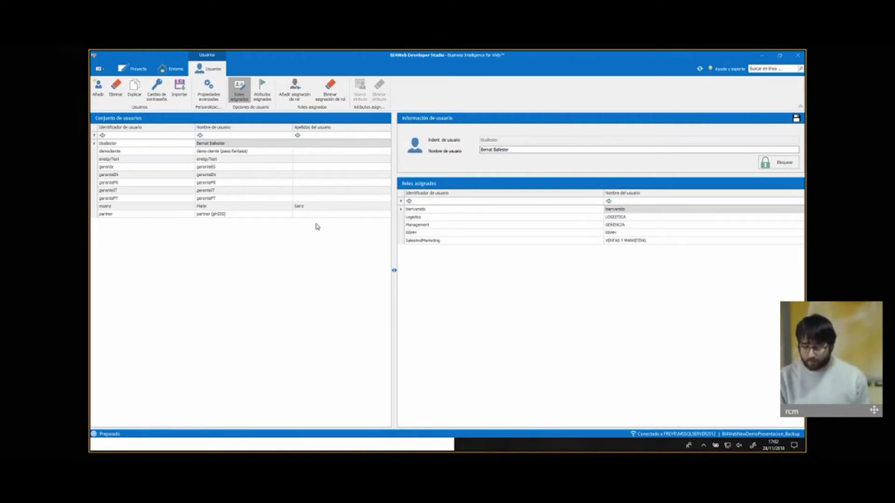
left_click(164, 177)
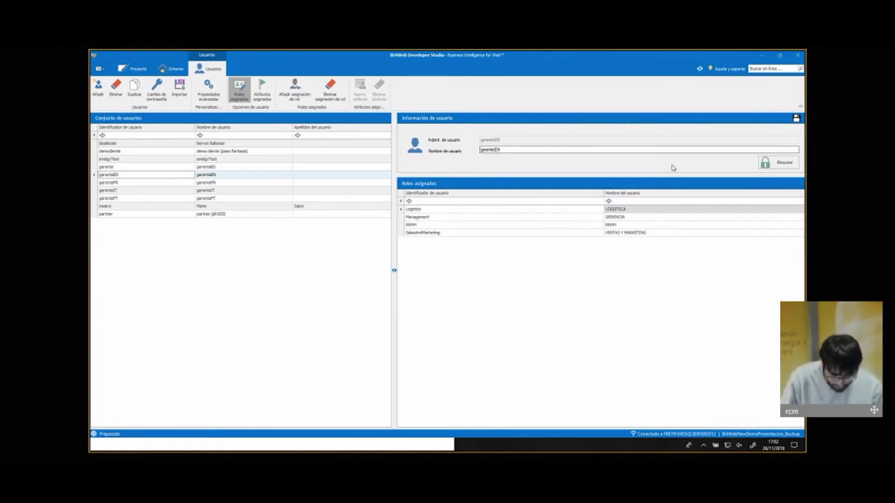
left_click(208, 99)
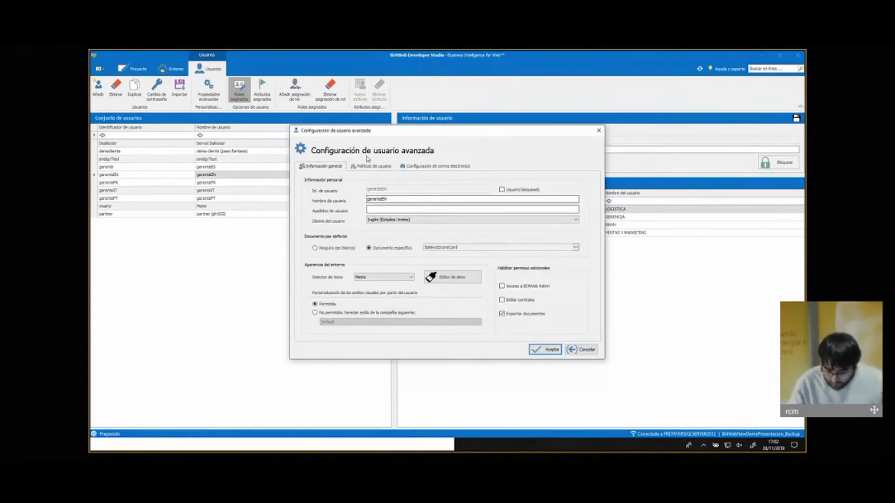
left_click(368, 166)
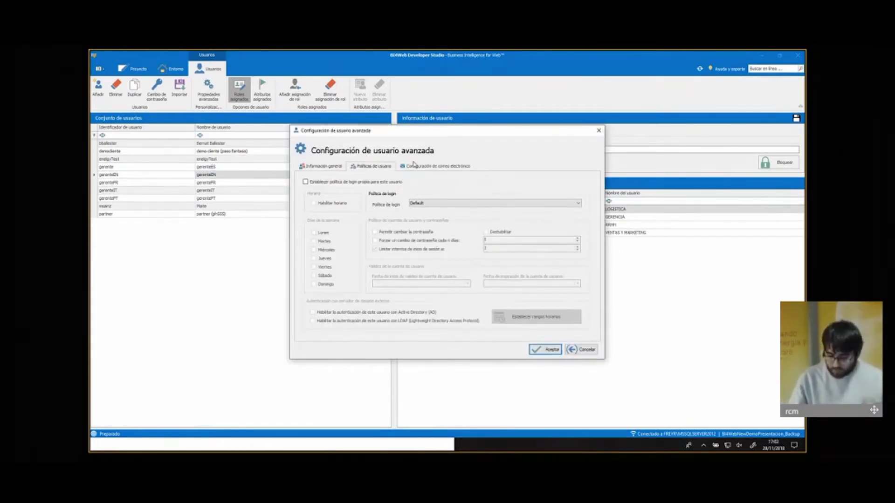
left_click(415, 165)
left_click(333, 167)
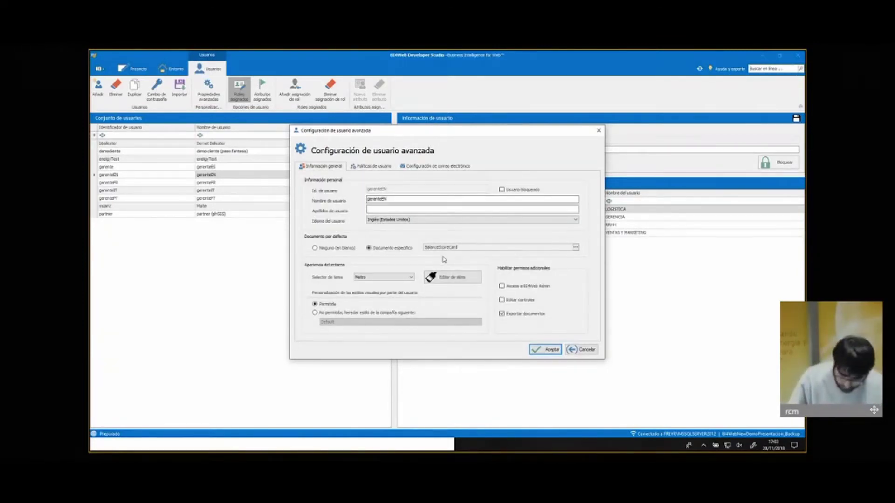
left_click(580, 353)
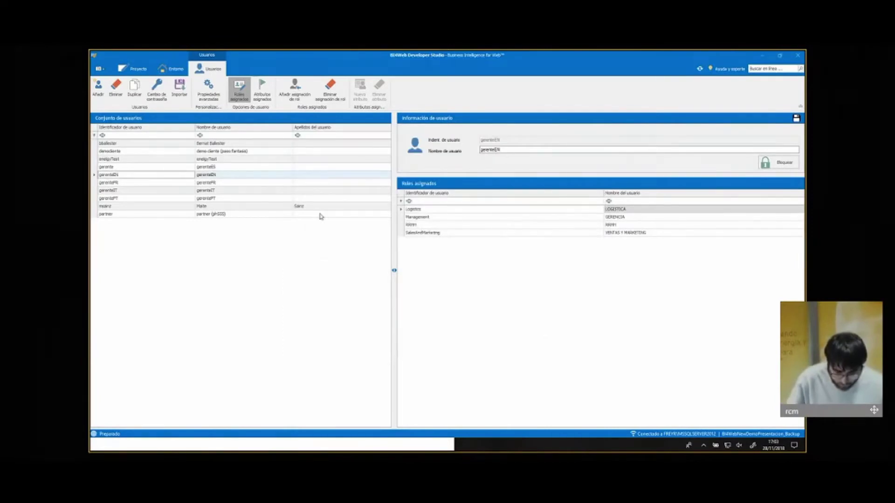
- Walk through the LDAP user import wizard up to the visual themes page and cancel it
left_click(179, 90)
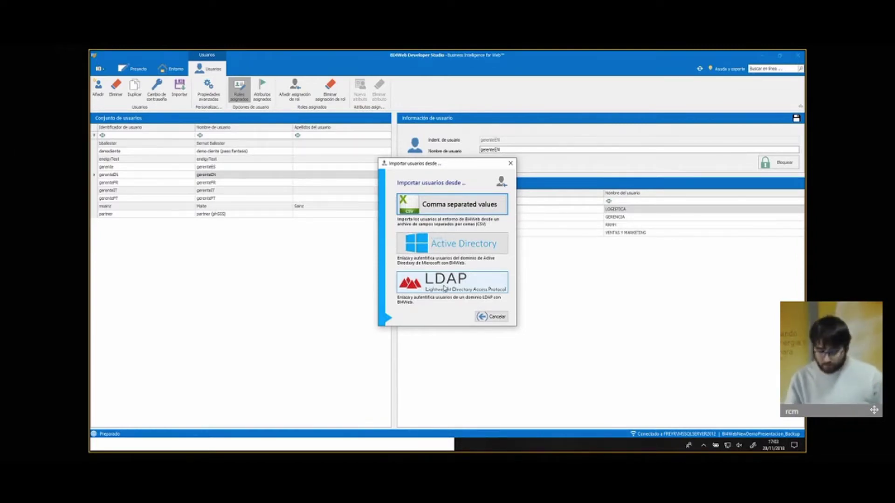
left_click(445, 288)
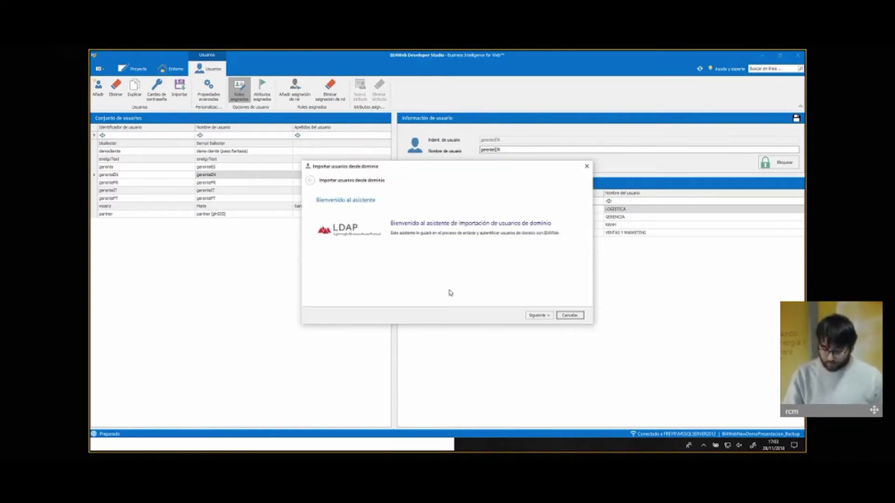
left_click(544, 316)
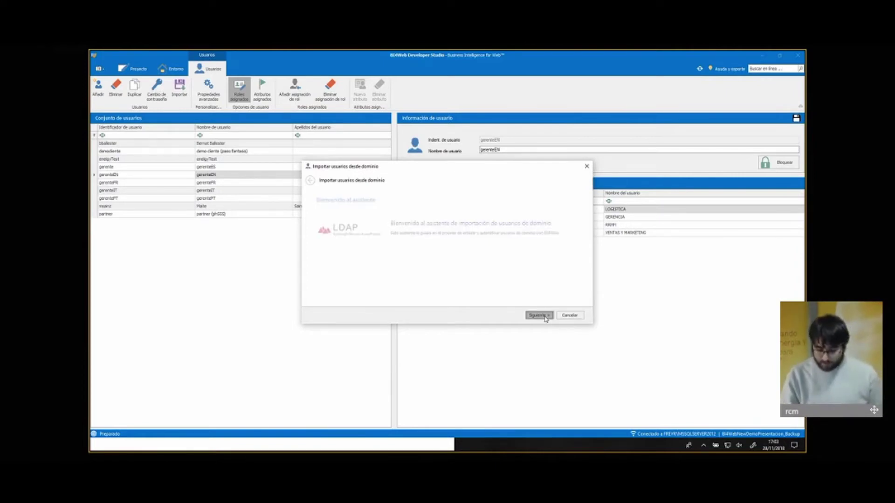
left_click(539, 315)
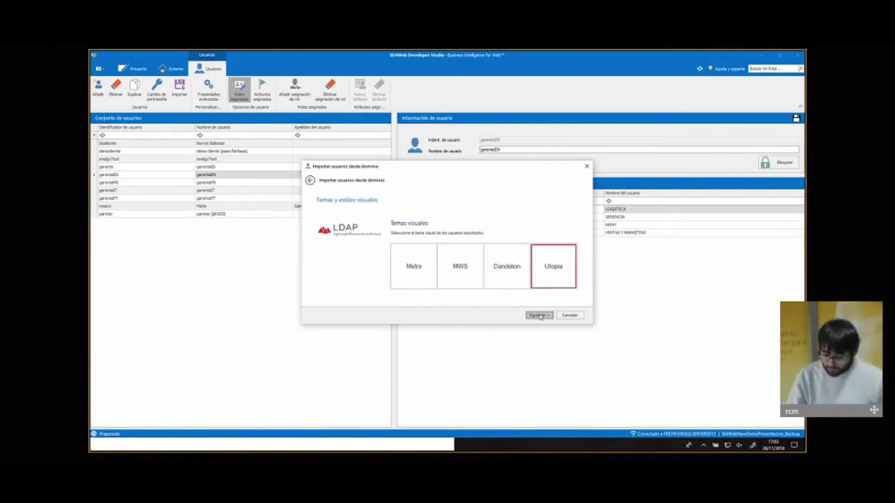
left_click(569, 316)
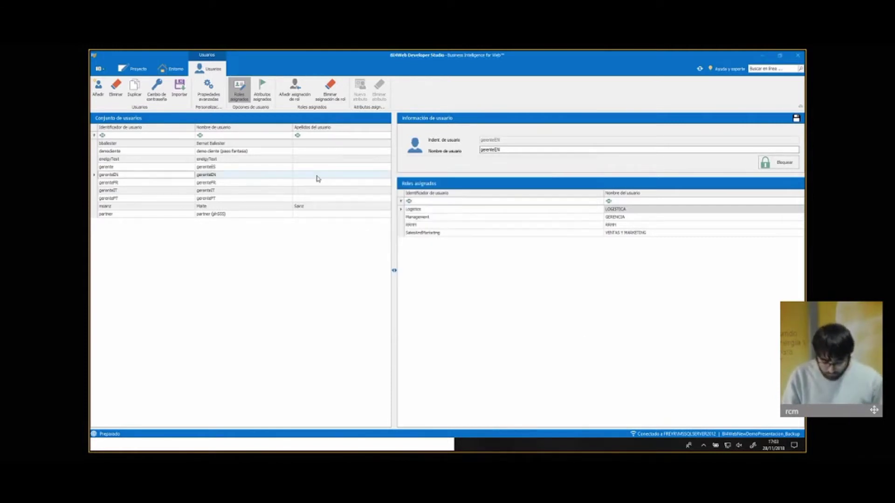
- Review the expected column format in the comma separated values user import wizard and cancel it
left_click(180, 89)
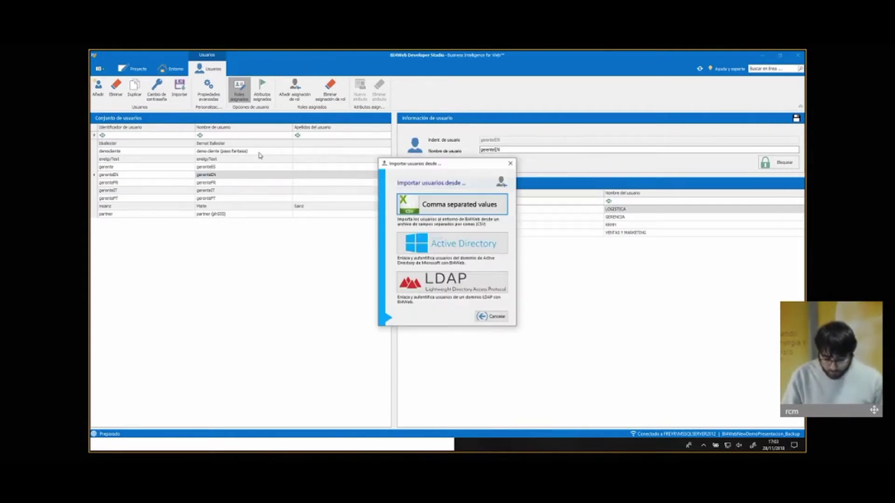
left_click(443, 212)
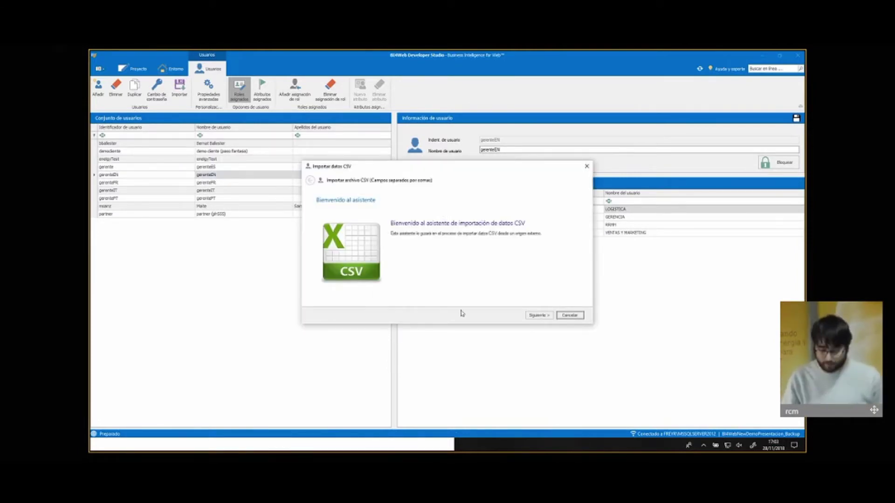
left_click(537, 315)
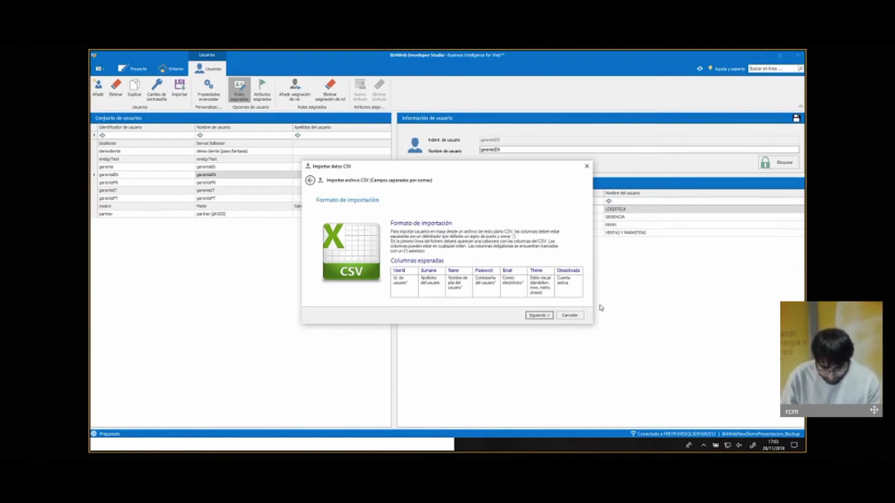
left_click(577, 317)
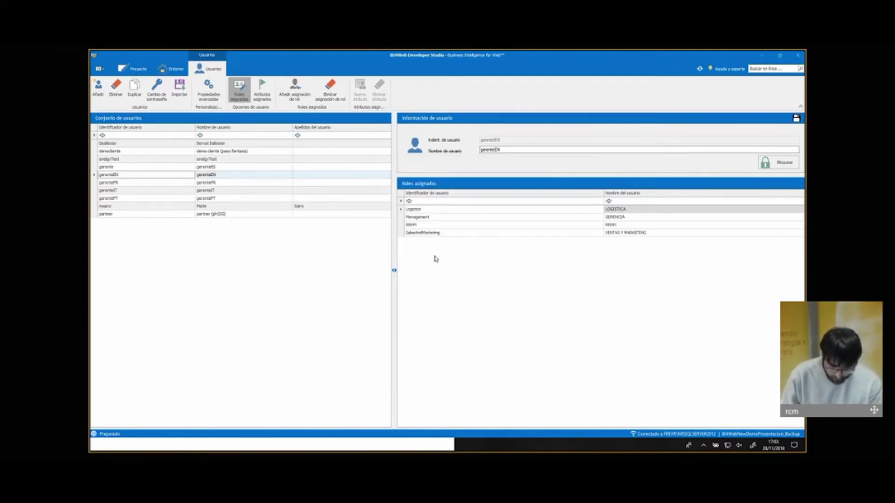
- Select the gerenteFR user, check the publisher settings in the BI4Web configuration, and return to the project
left_click(268, 184)
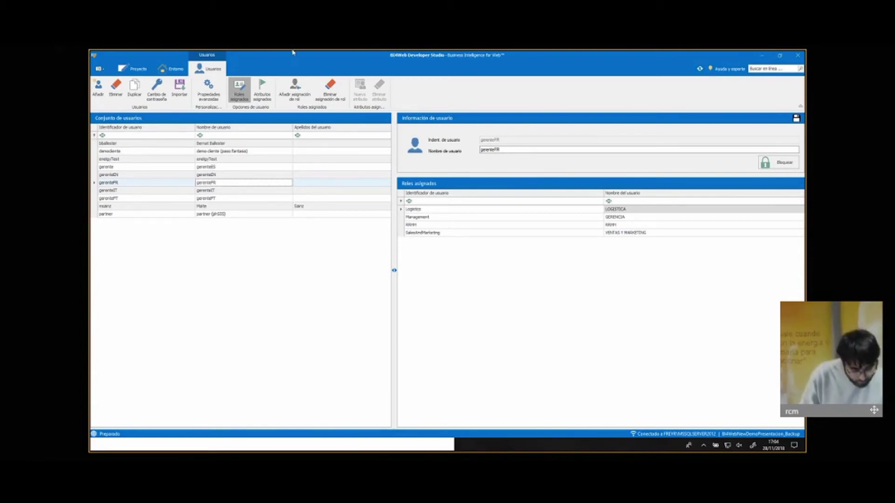
left_click(95, 71)
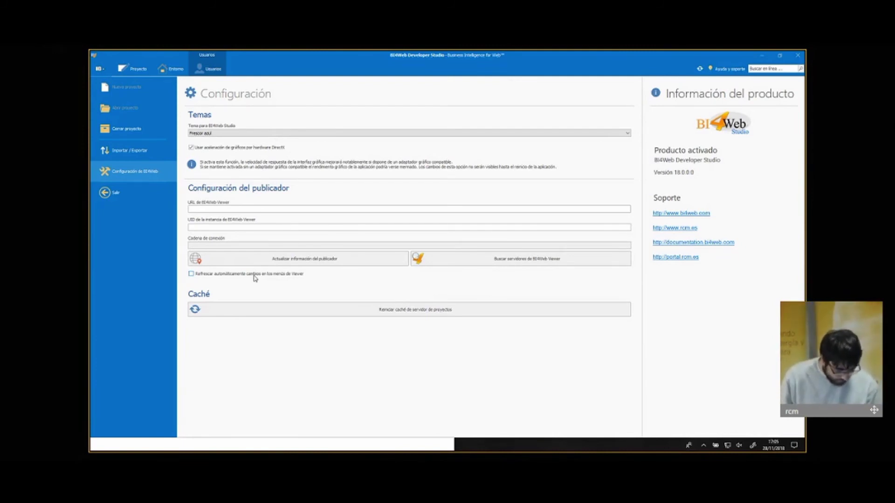
left_click(140, 68)
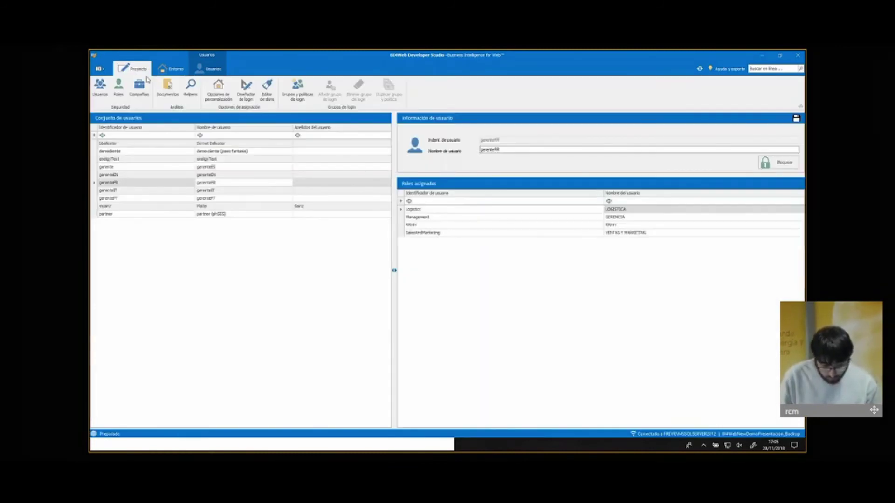
- Show the project's roles and examine the Management role's folder choices and viewer menu
left_click(121, 89)
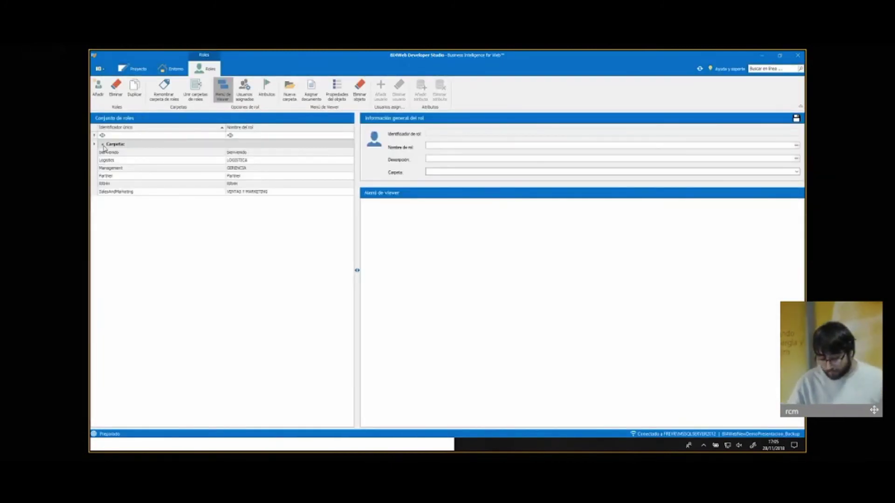
left_click(103, 145)
left_click(103, 145)
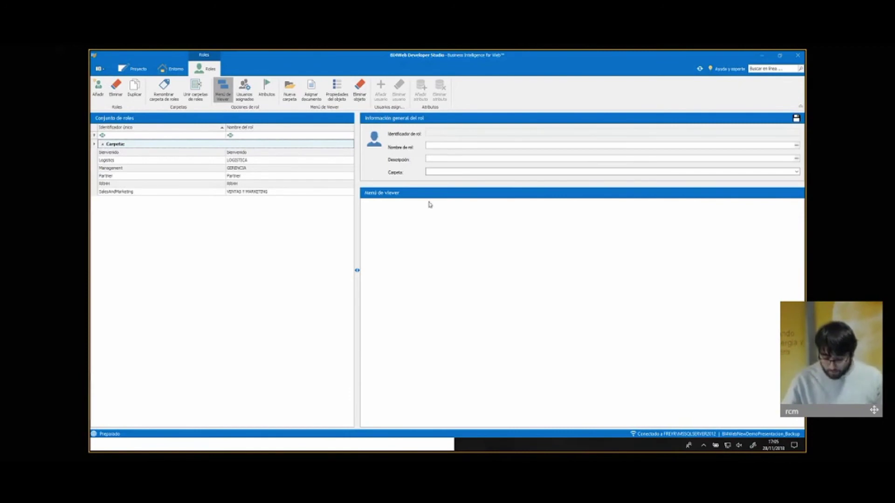
left_click(266, 168)
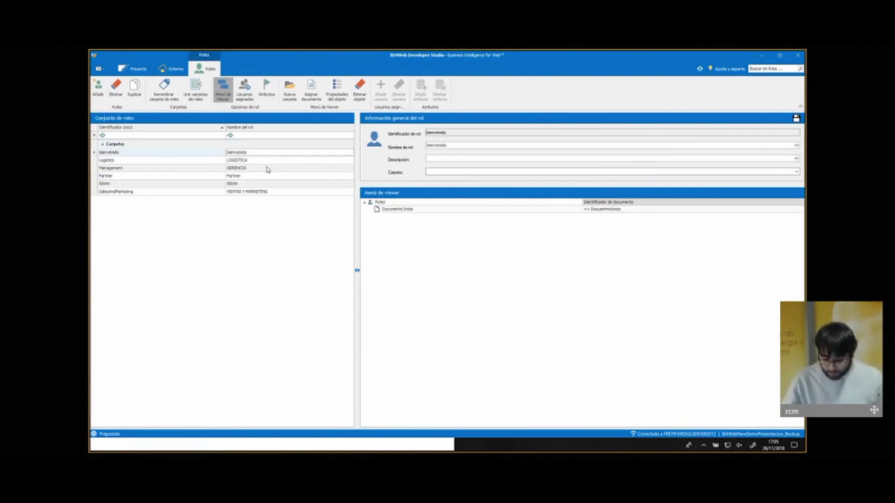
left_click(796, 172)
left_click(797, 173)
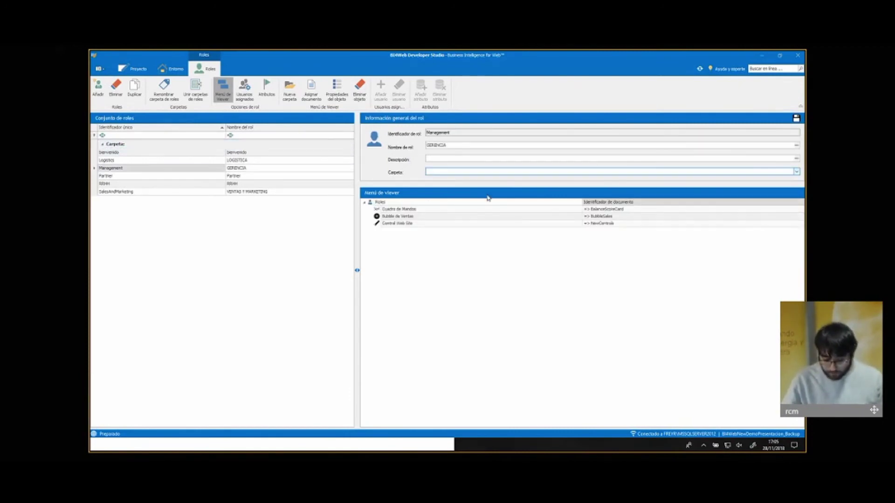
- Expand and collapse the folder group in the role list, leaving it collapsed
left_click(103, 145)
double_click(103, 145)
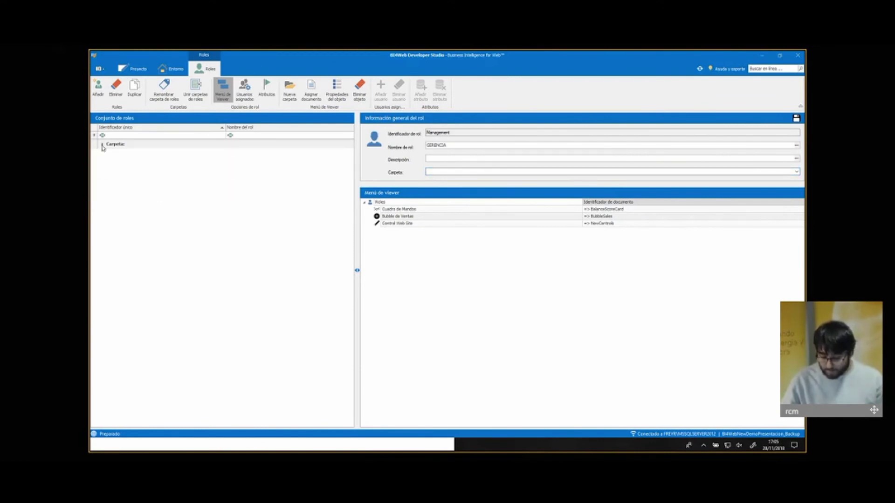
left_click(103, 145)
left_click(103, 147)
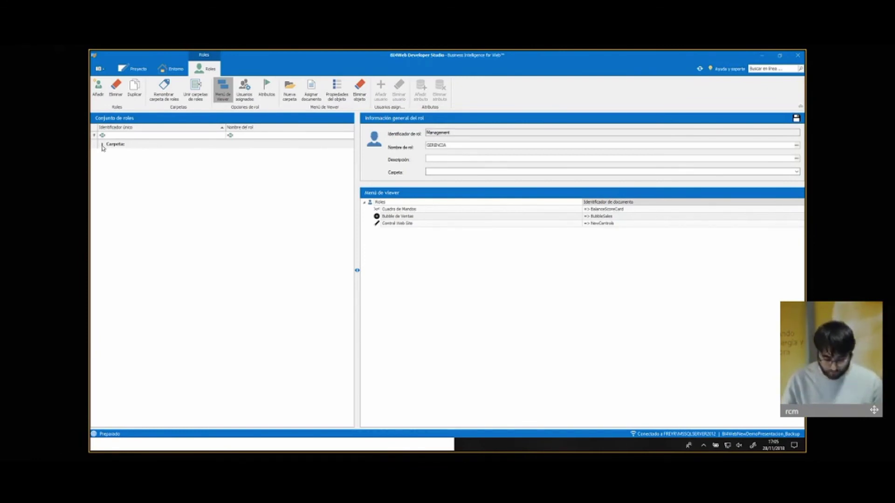
- Return to the project's users and examine the roles assigned to the gerentePT and gerente users
left_click(133, 68)
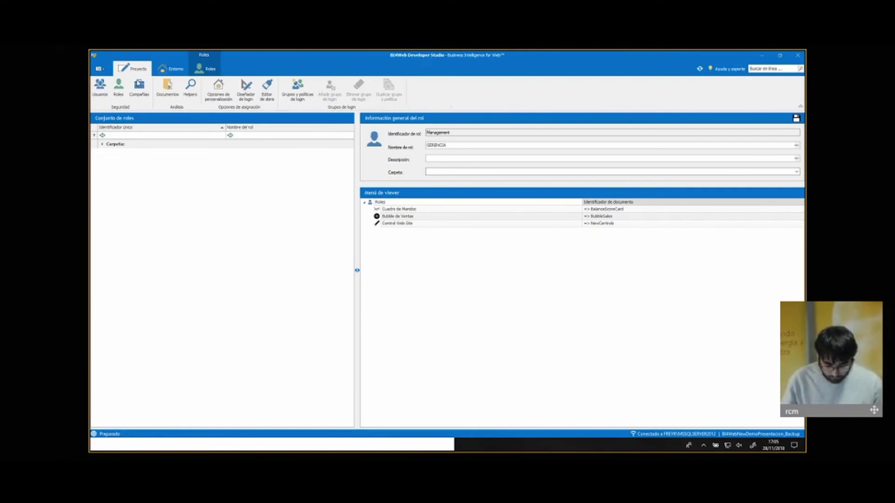
left_click(103, 95)
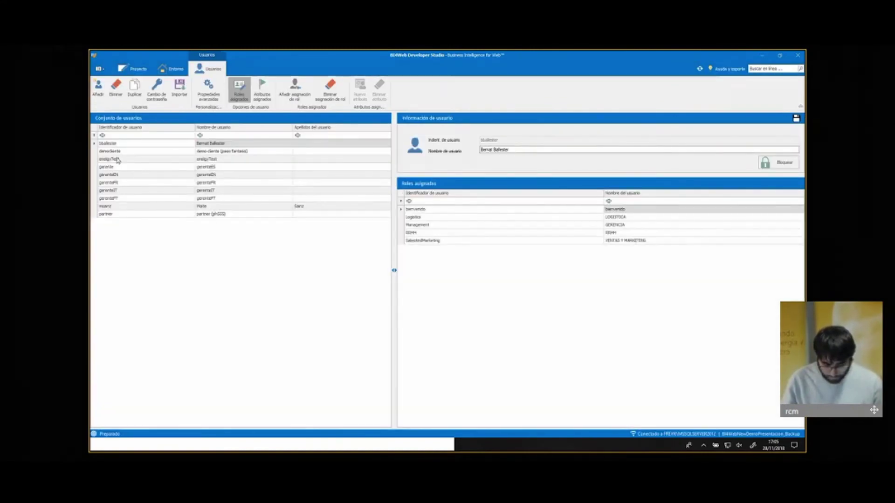
left_click(135, 198)
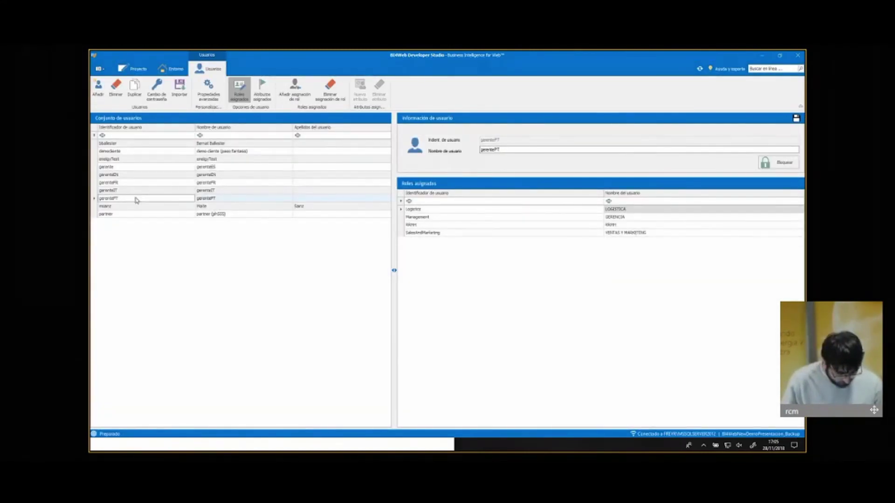
left_click(106, 168)
left_click(436, 232)
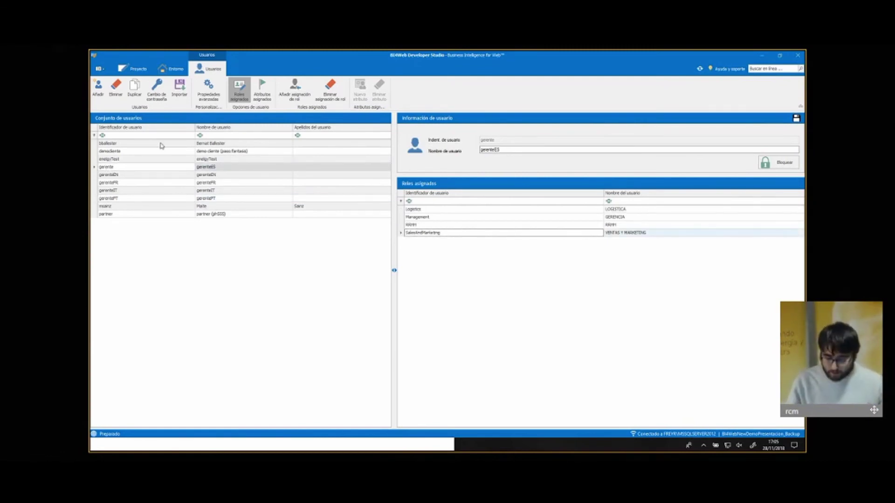
- Mark the bienvenido and Partner roles for the gerente user in the role selector and cancel the assignment
left_click(297, 89)
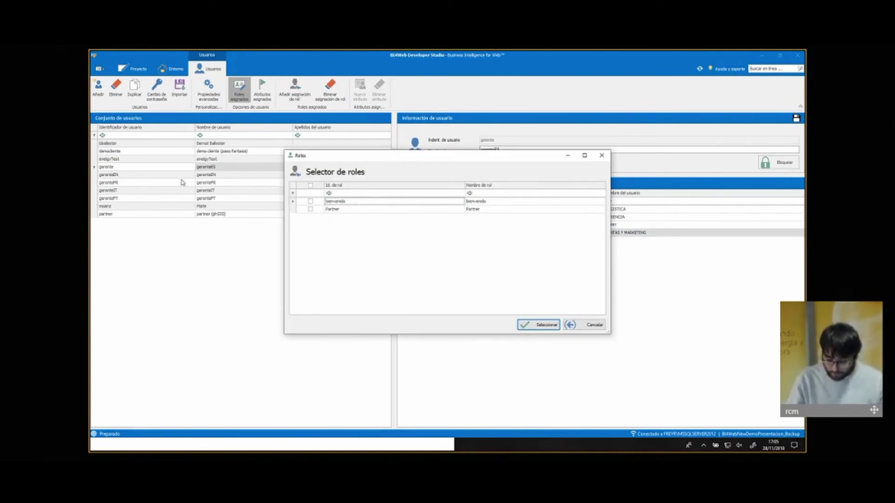
left_click(311, 201)
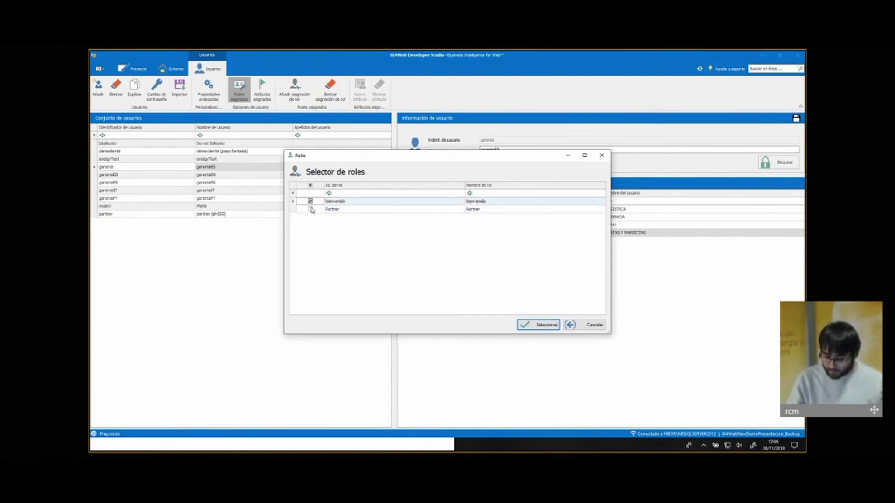
left_click(311, 209)
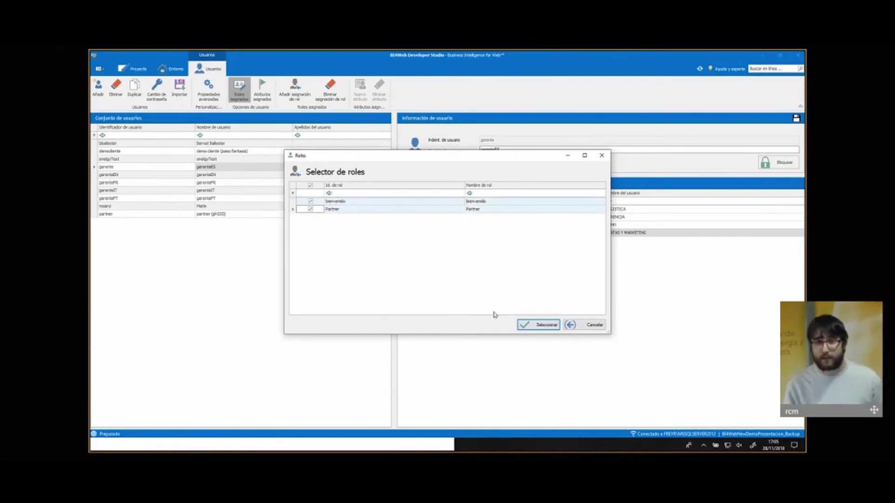
left_click(595, 325)
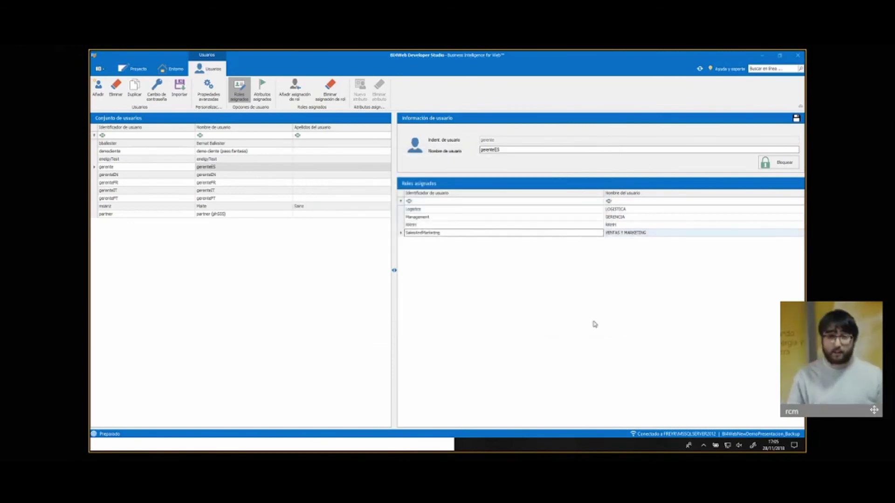